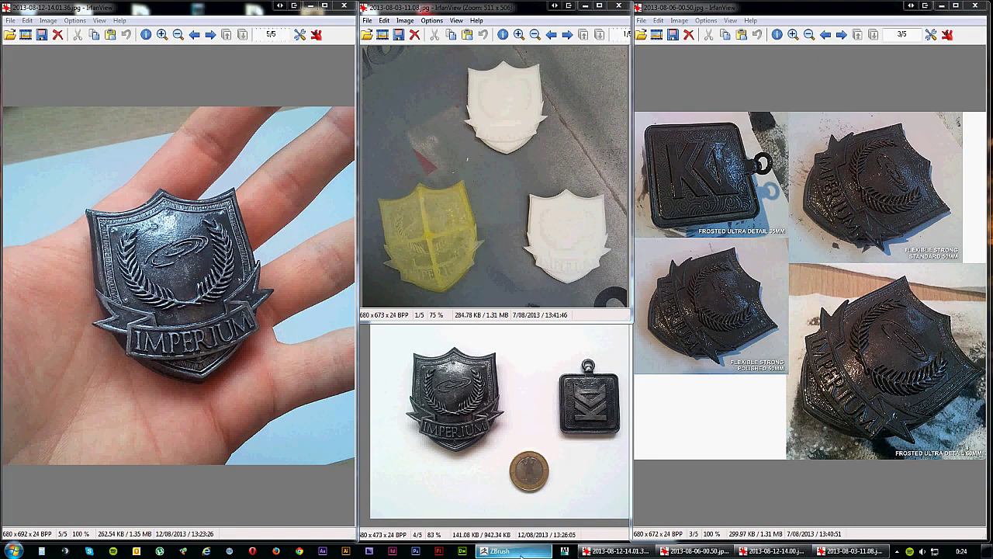
Switch to ZBrush and examine the front and back of the shield insignia model
click(497, 551)
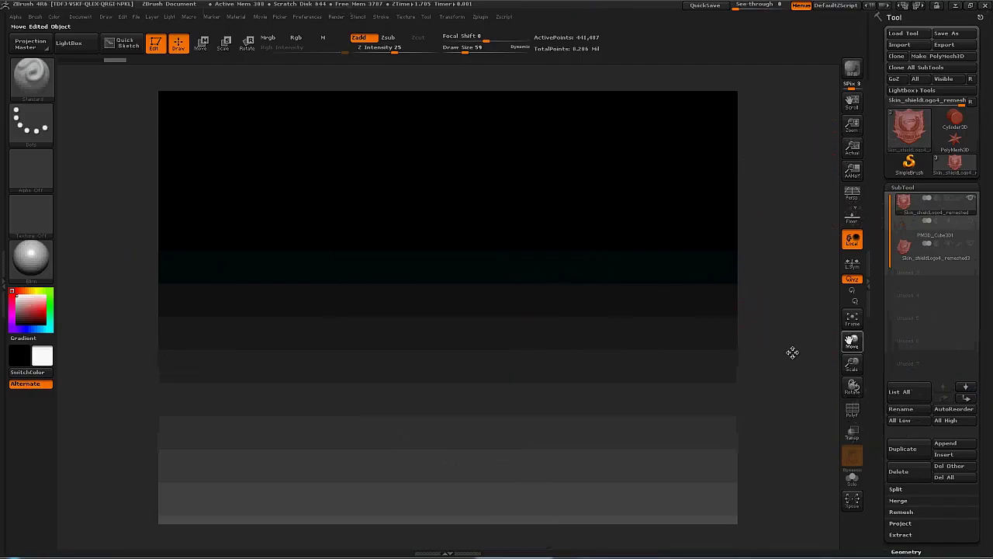
mouse_move(717, 326)
mouse_down()
mouse_move(644, 336)
mouse_move(822, 326)
mouse_move(718, 329)
mouse_move(835, 366)
mouse_up()
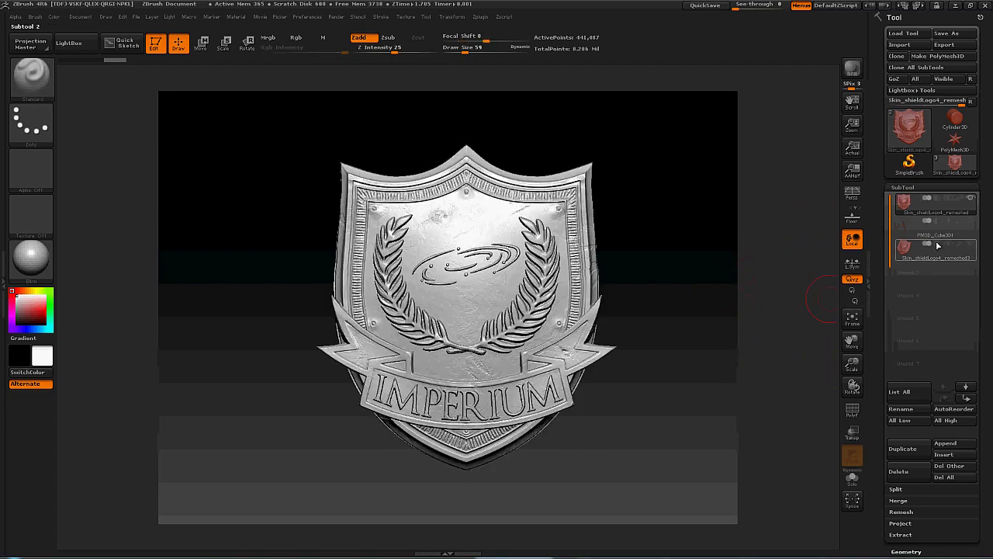
drag(774, 284, 715, 294)
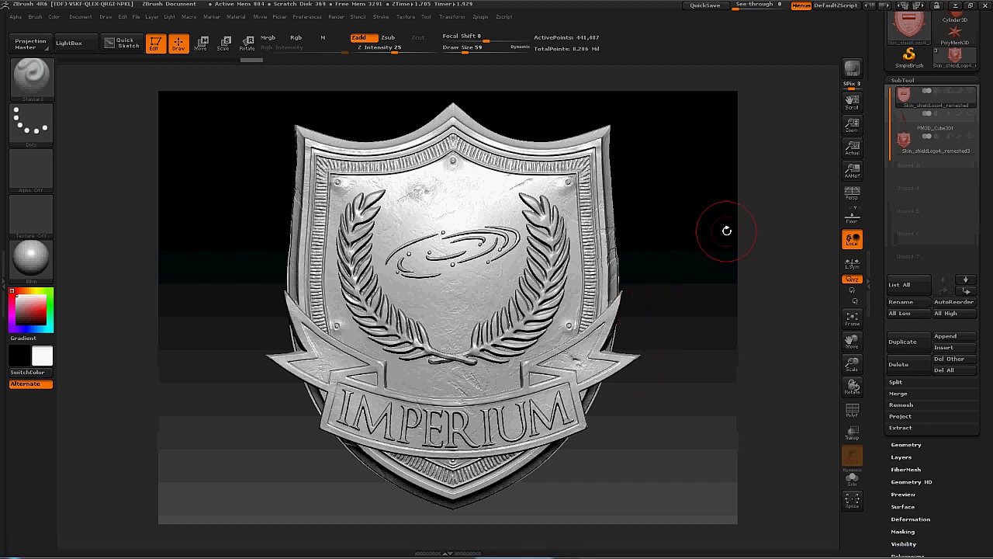
drag(727, 228, 676, 251)
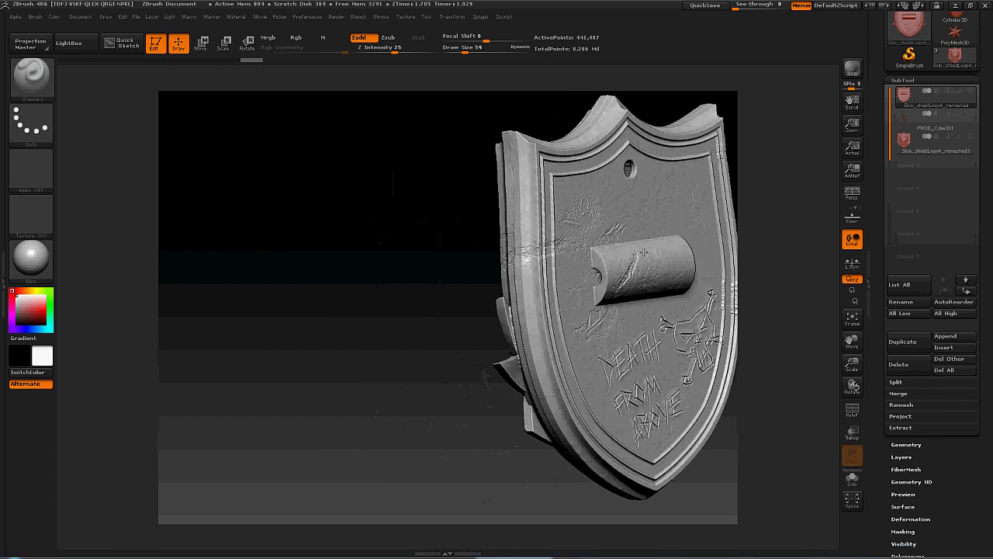
mouse_move(644, 252)
shift+mouse_down()
mouse_move(814, 344)
mouse_move(800, 353)
mouse_move(783, 346)
shift+mouse_up()
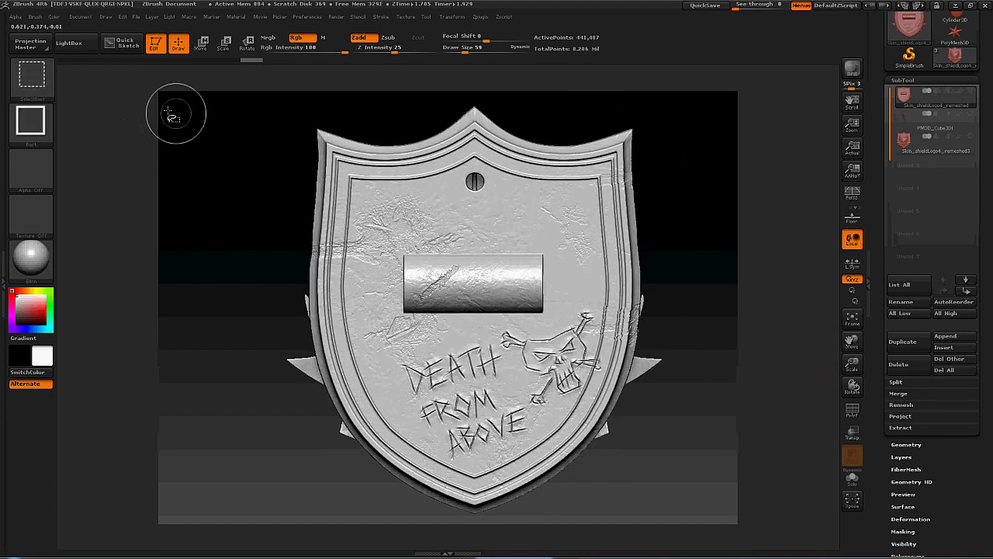
Hide the right-hand part of the remeshed shield, seen from behind, and examine its interior cross-section
mouse_move(261, 95)
ctrl+shift+mouse_down()
mouse_move(459, 450)
mouse_move(544, 540)
ctrl+shift+mouse_up()
mouse_move(701, 402)
mouse_down()
mouse_move(658, 403)
mouse_move(676, 403)
mouse_up()
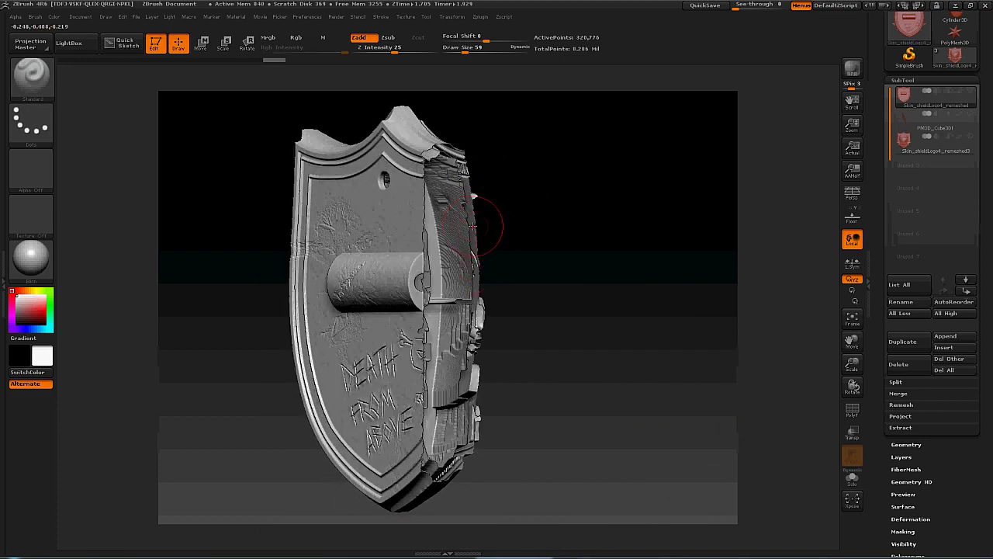
drag(620, 287, 606, 304)
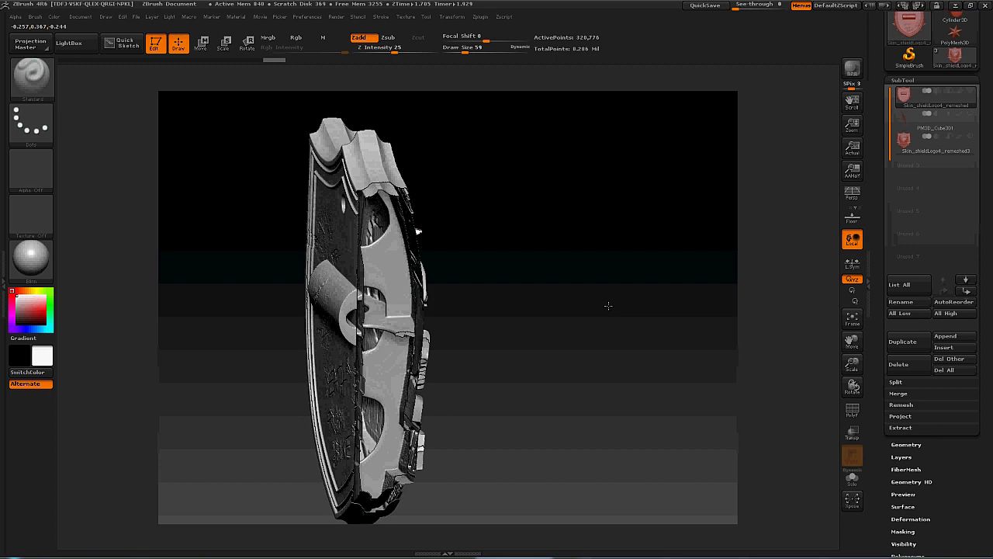
drag(852, 342, 804, 325)
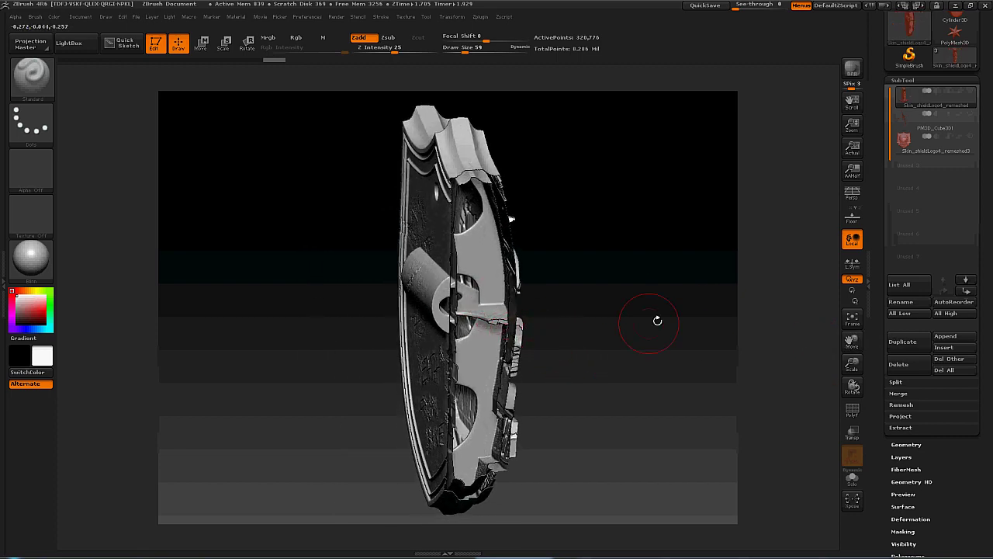
drag(658, 320, 754, 342)
drag(840, 348, 701, 364)
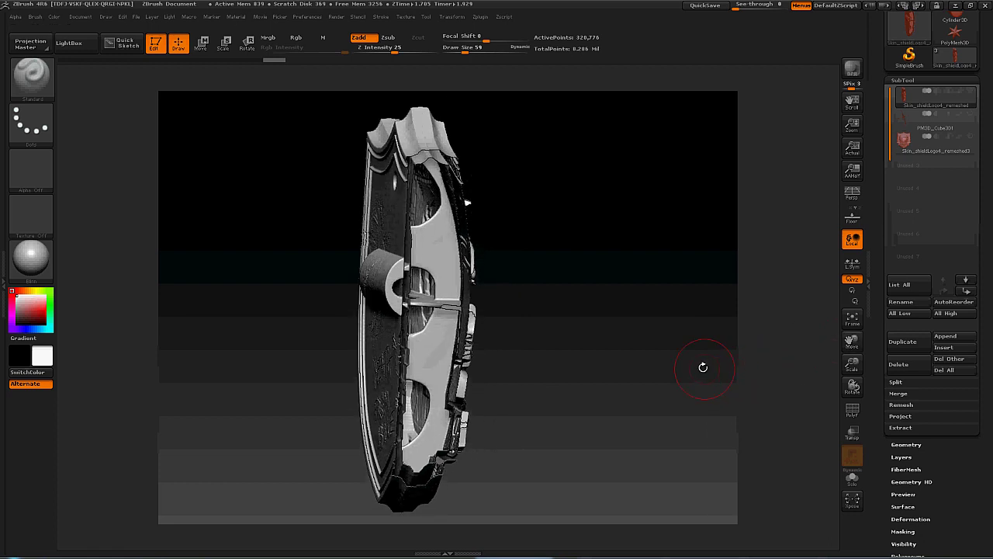
drag(846, 362, 846, 349)
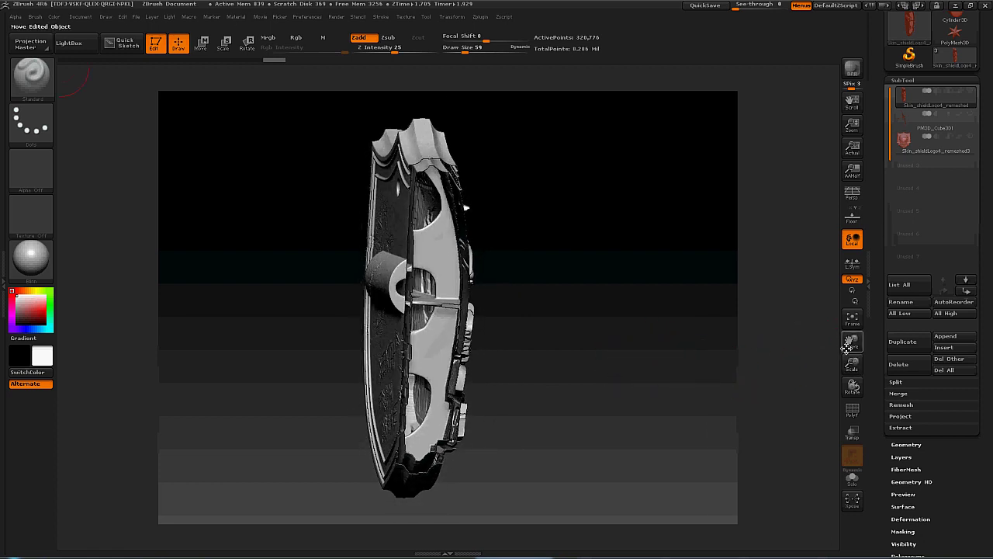
Set the draw size to 30 and restore the visibility of the whole shield
click(459, 49)
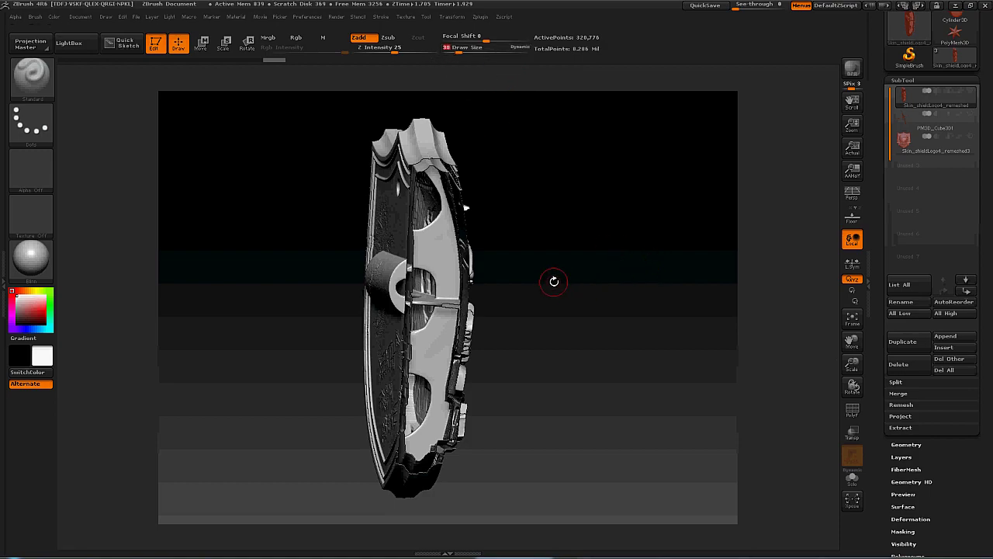
mouse_move(603, 280)
mouse_down()
mouse_move(654, 277)
mouse_move(745, 298)
mouse_move(663, 290)
mouse_up()
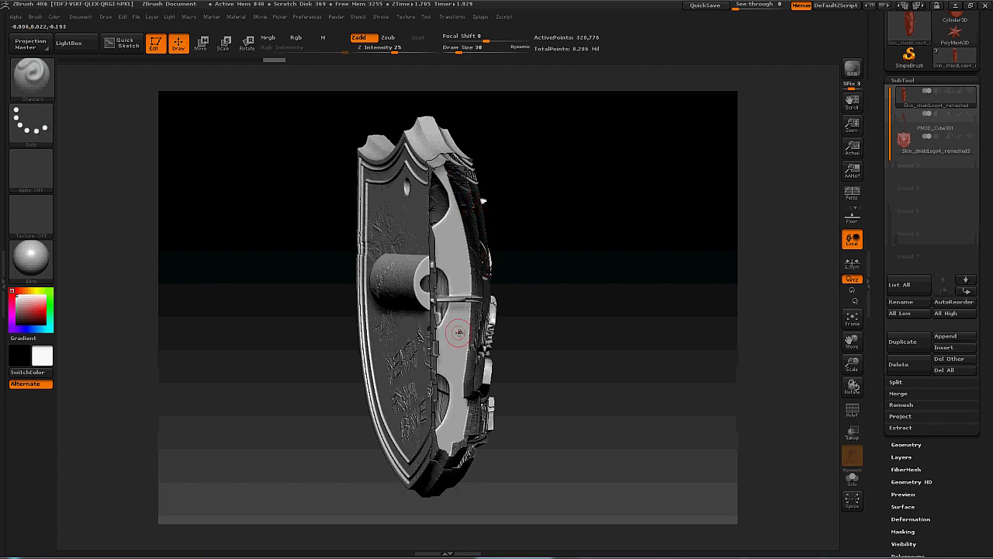
shift+drag(633, 287, 683, 287)
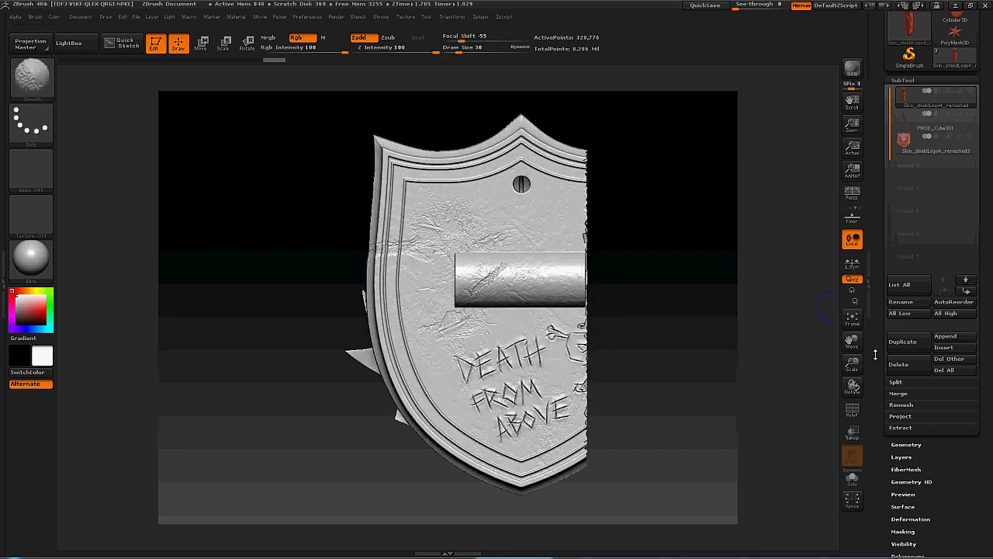
drag(858, 337, 836, 340)
ctrl+shift+click(611, 120)
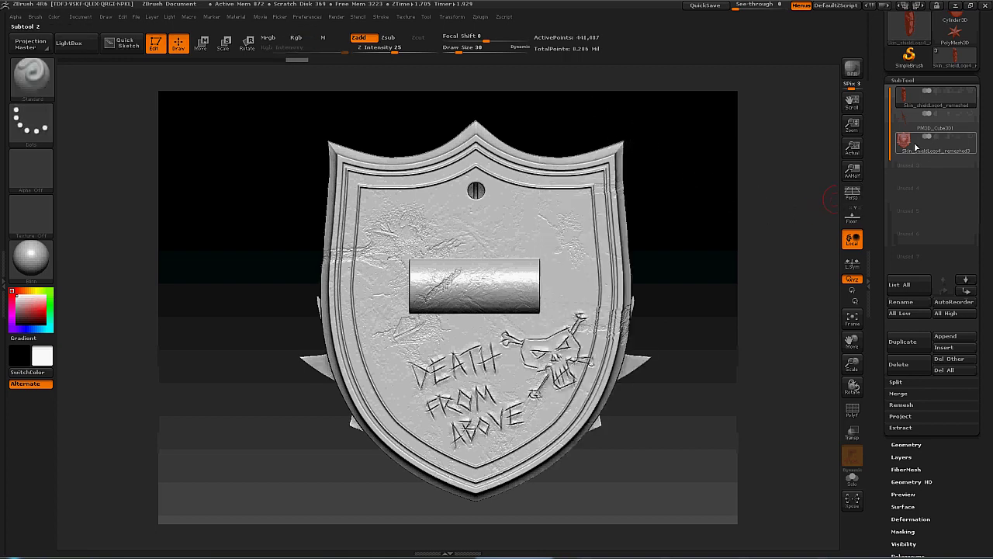
Duplicate the Skin_shieldLogo4_remeshed3 subtool and make the copy, Skin_shieldLogo4_remeshed4, the active subtool
click(940, 148)
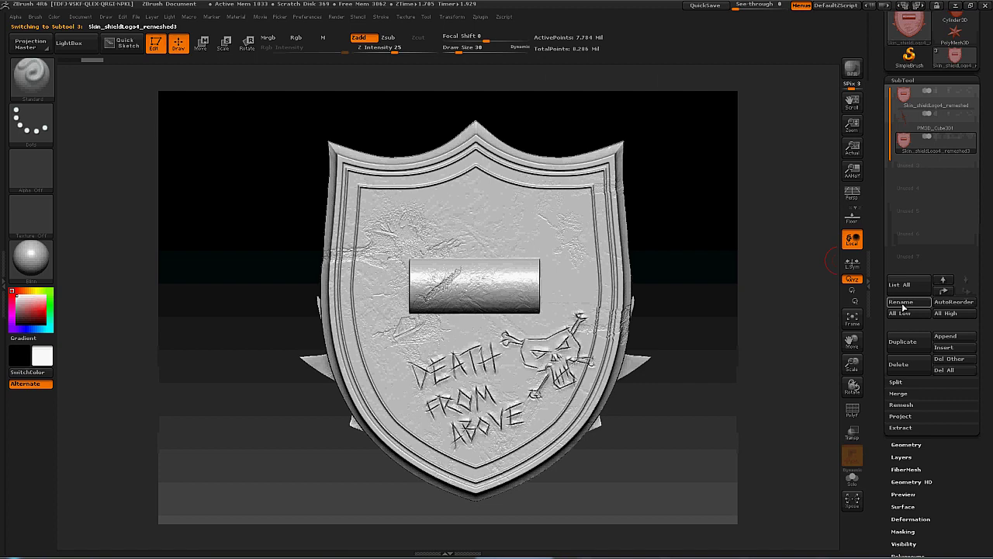
click(909, 343)
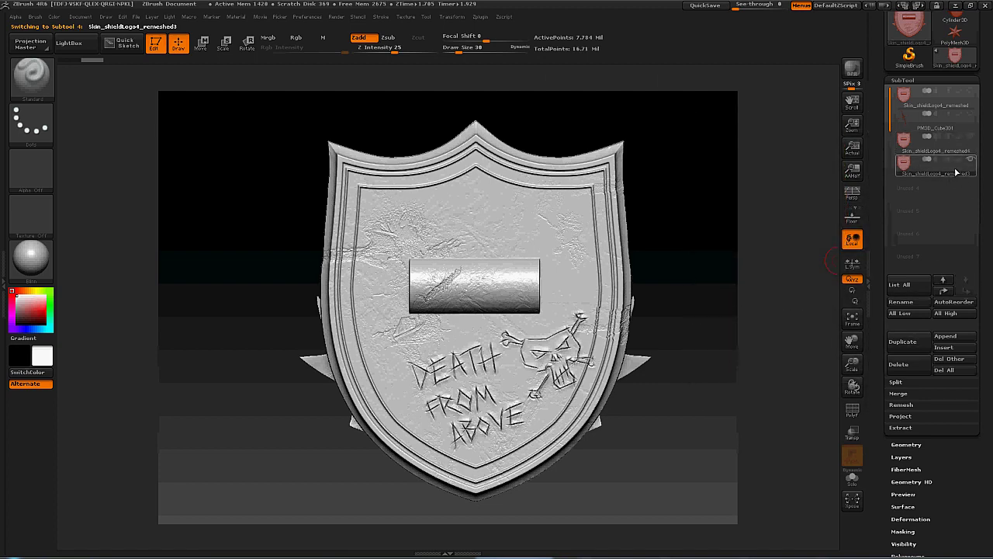
click(933, 152)
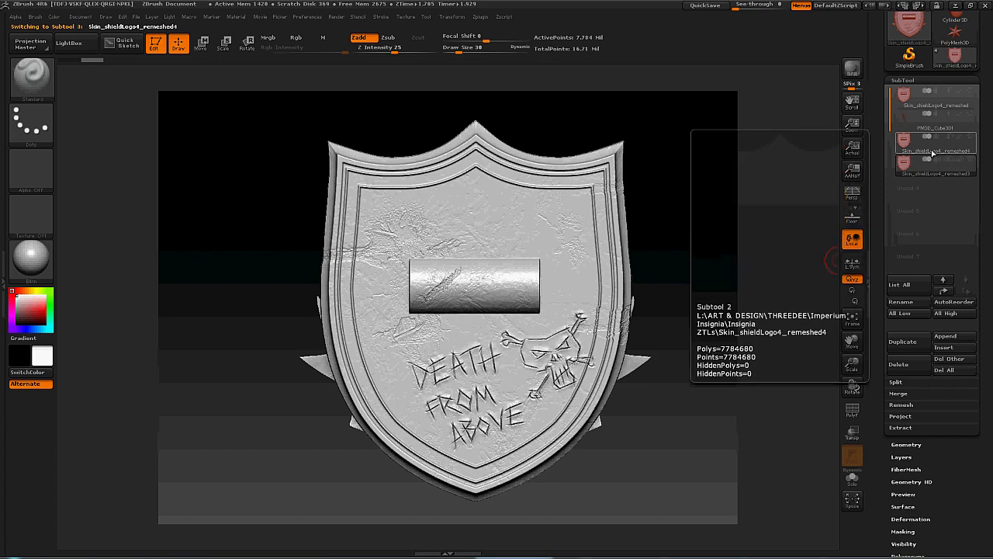
Convert the duplicated shield to a DynaMesh at resolution 800
mouse_move(770, 229)
mouse_down()
mouse_move(784, 256)
mouse_move(754, 267)
mouse_up()
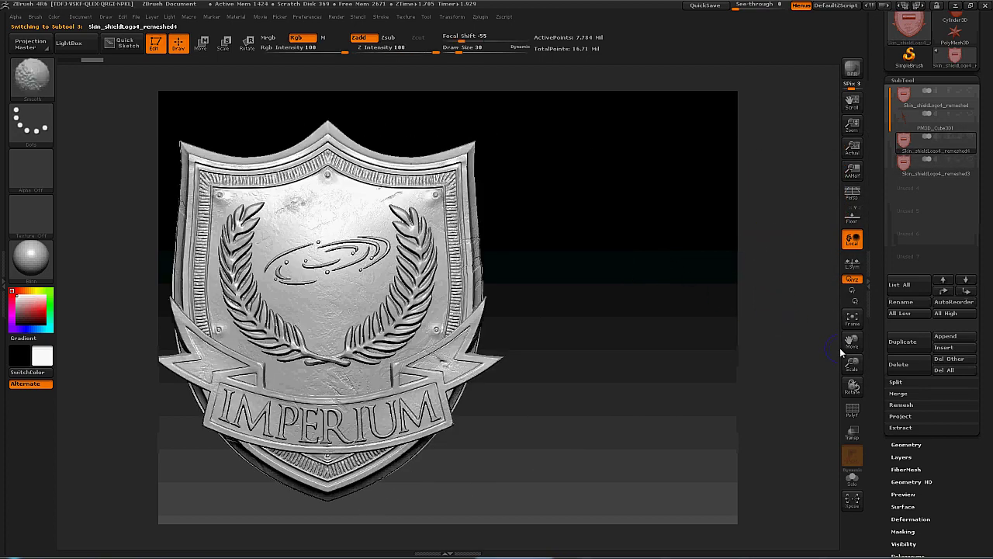
drag(851, 342, 919, 342)
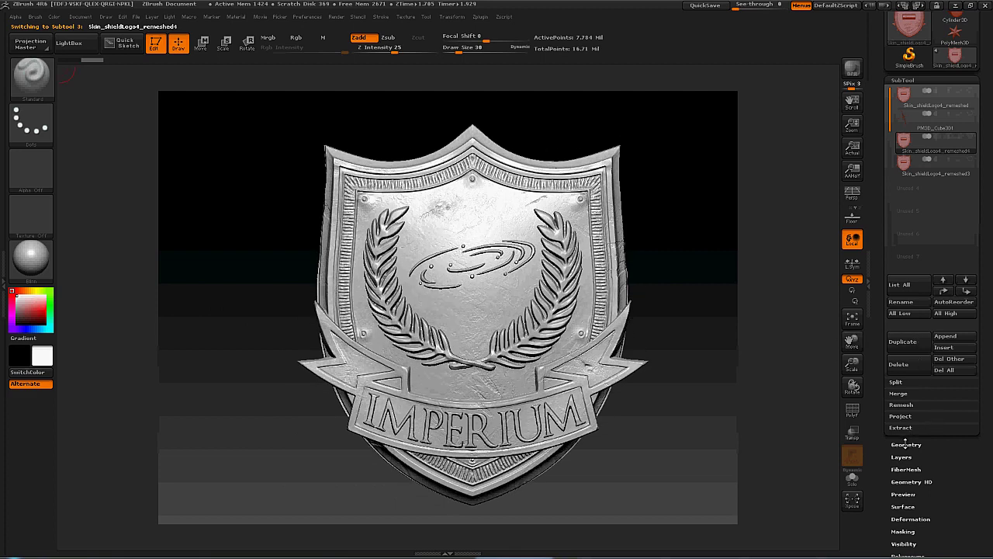
click(905, 444)
drag(876, 179, 876, 167)
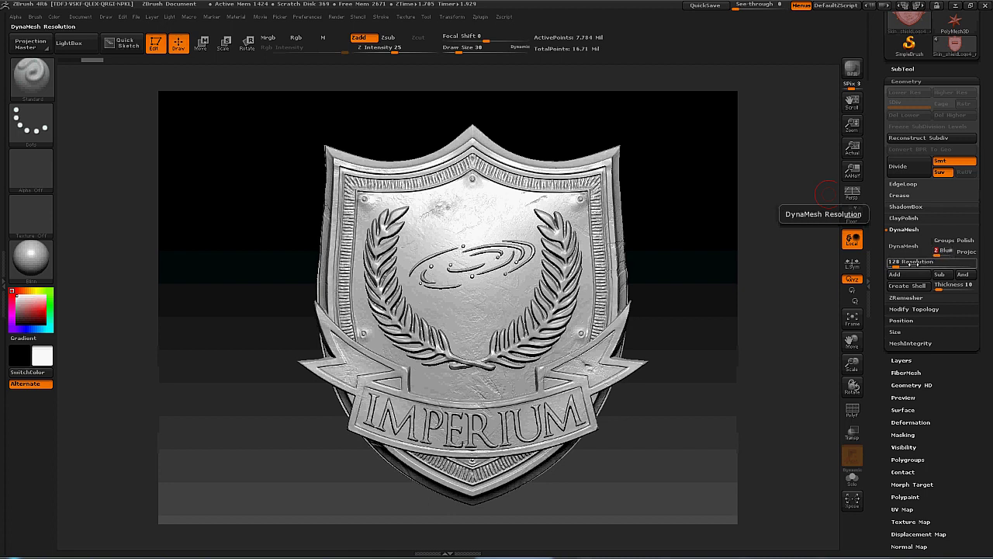
click(907, 264)
text(800)
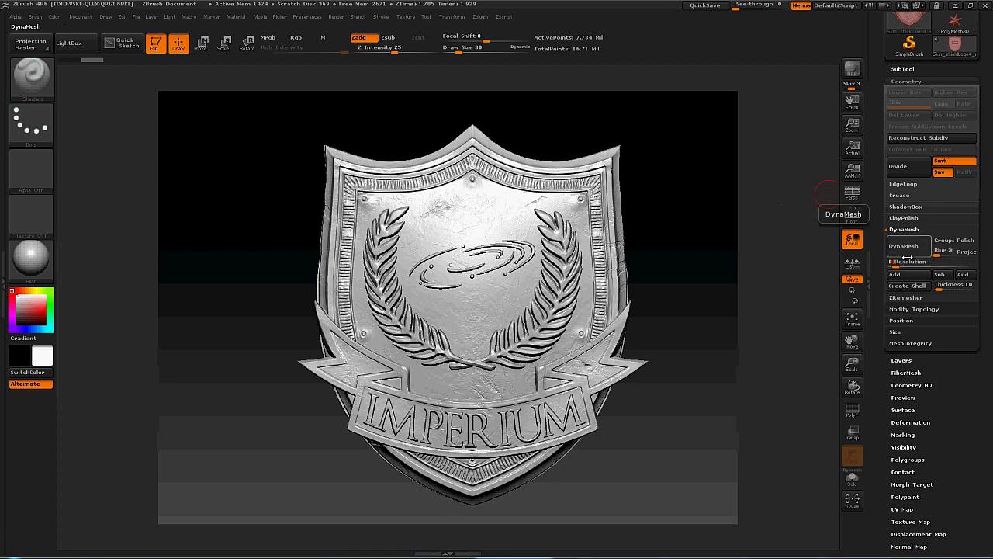
key(Return)
click(902, 248)
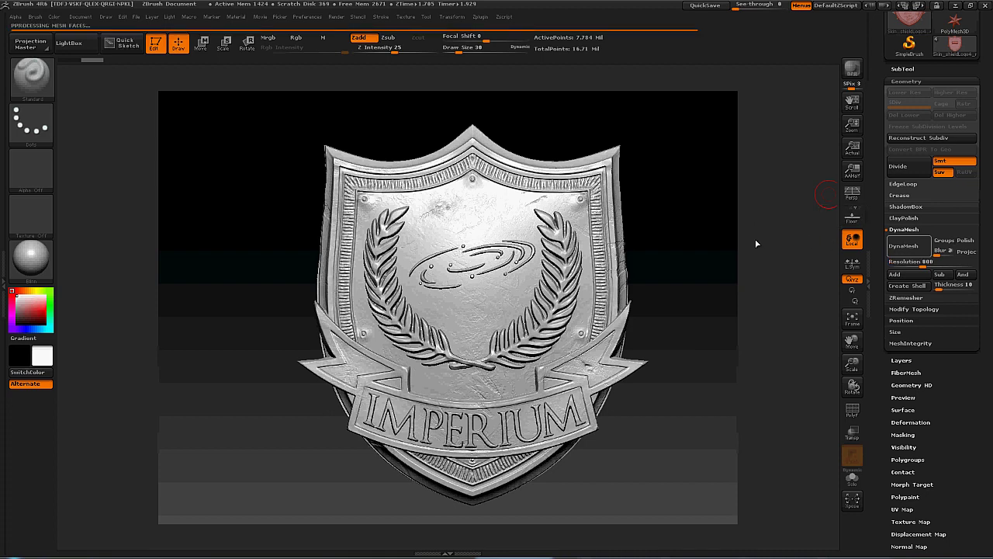
Insert a small cylinder on the back of the shield above the horizontal bar with the InsertCylinder brush
drag(729, 258, 780, 337)
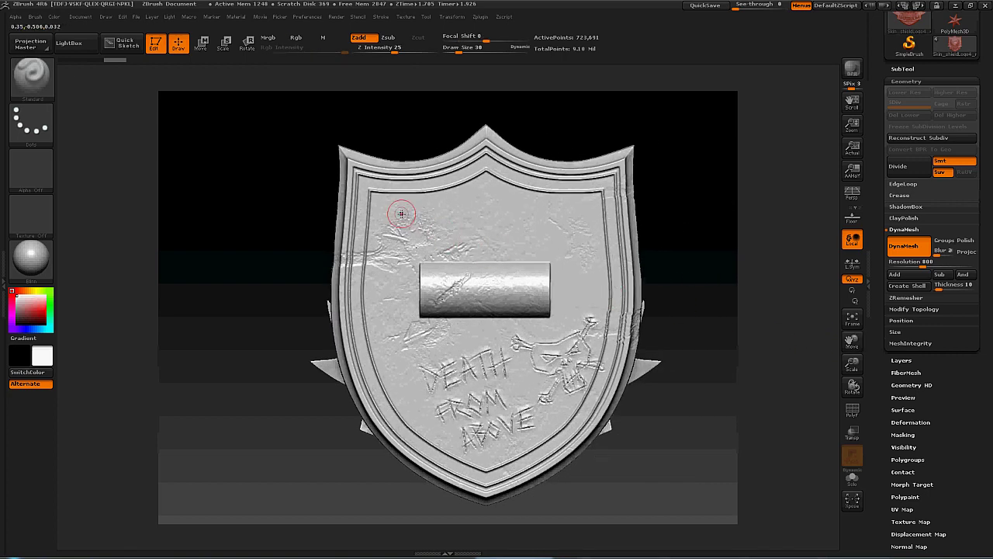
click(25, 78)
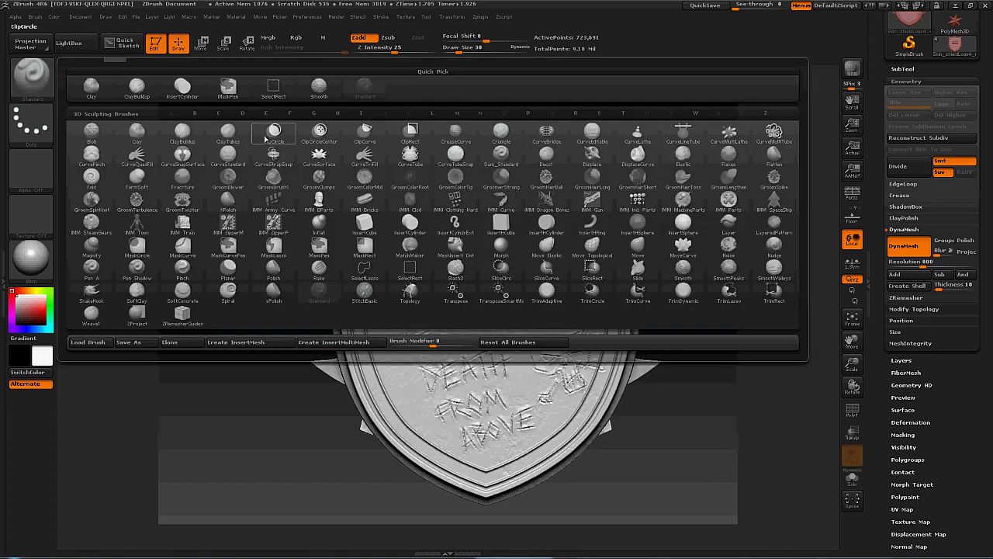
click(410, 223)
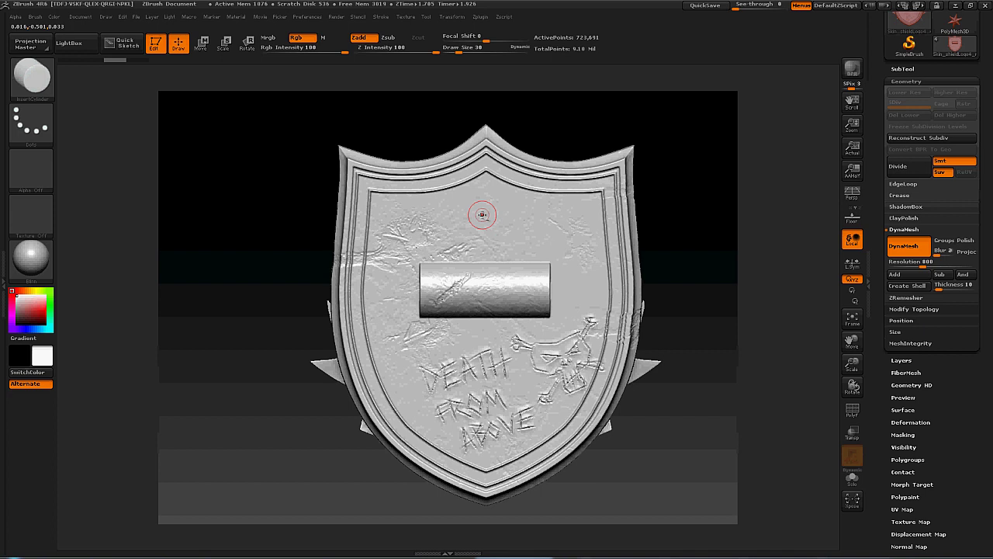
drag(481, 214, 486, 223)
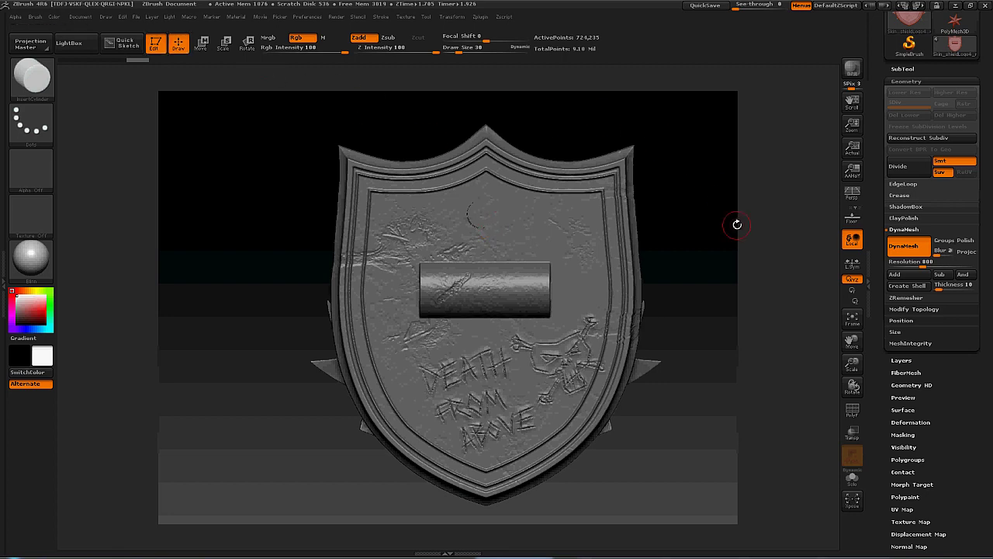
Turn on double-sided display for the shield mesh
mouse_move(728, 217)
mouse_down()
mouse_move(709, 220)
mouse_move(723, 211)
mouse_up()
drag(880, 437, 883, 354)
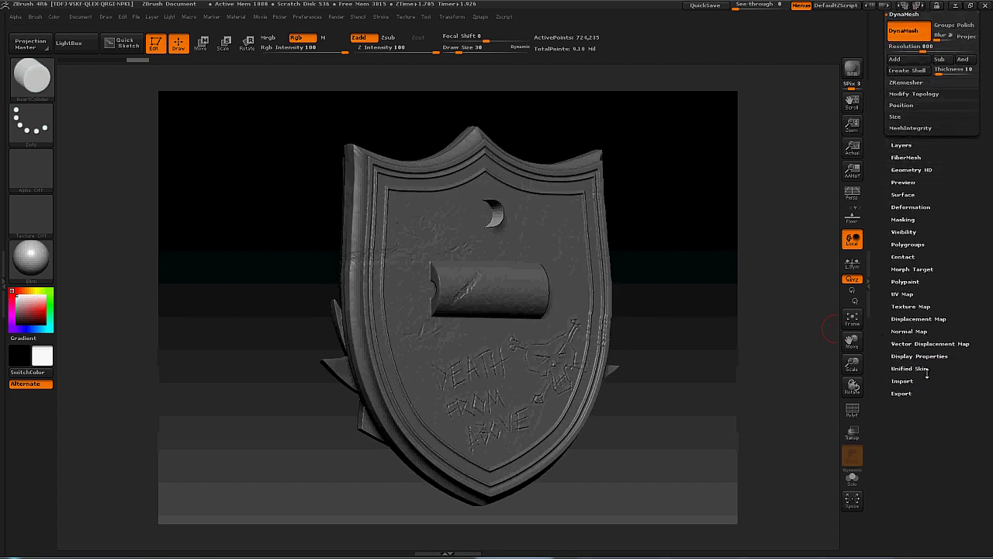
click(905, 355)
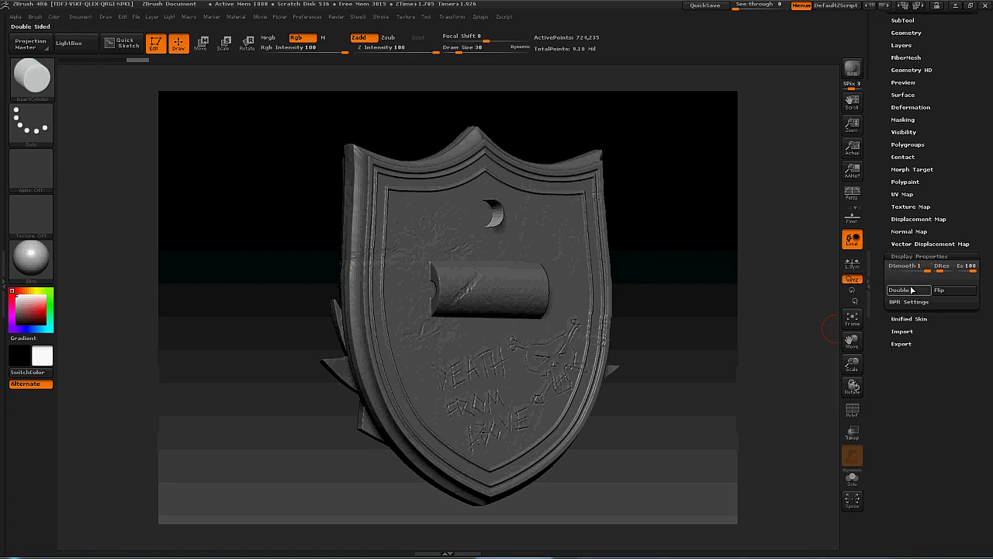
click(902, 291)
drag(701, 178, 684, 203)
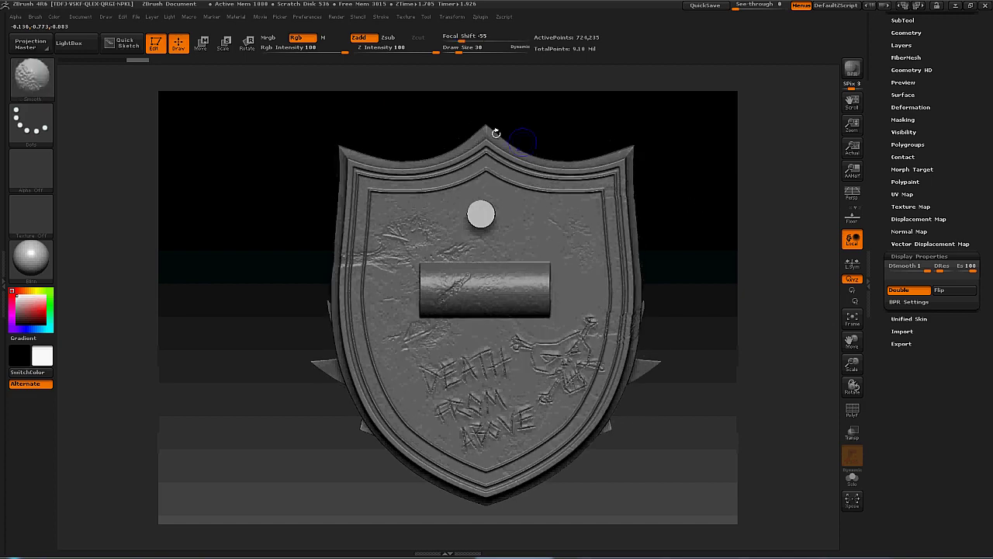
Draw a horizontal transpose line about 81 units long from the cylinder's centre out past the shield's edge
click(225, 44)
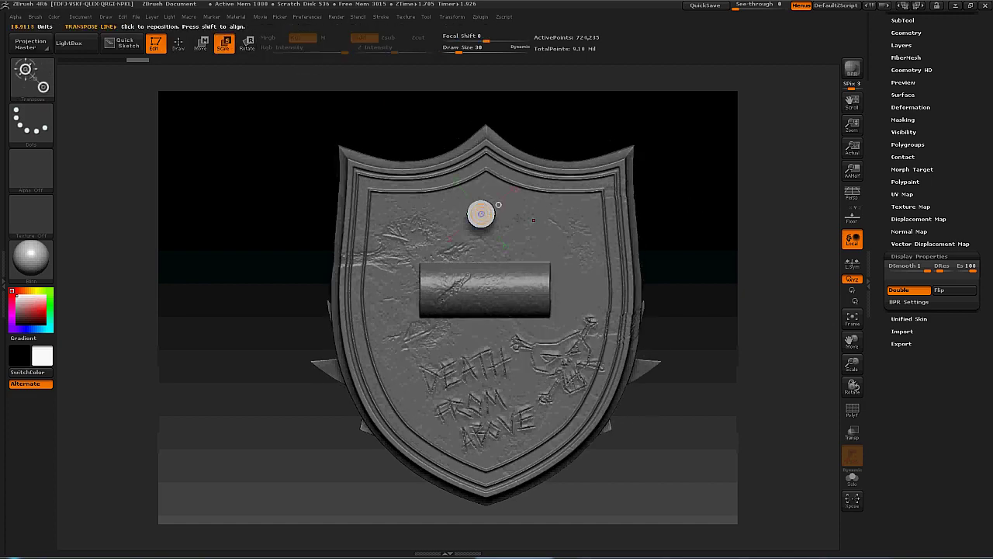
drag(674, 232, 716, 235)
drag(469, 213, 607, 128)
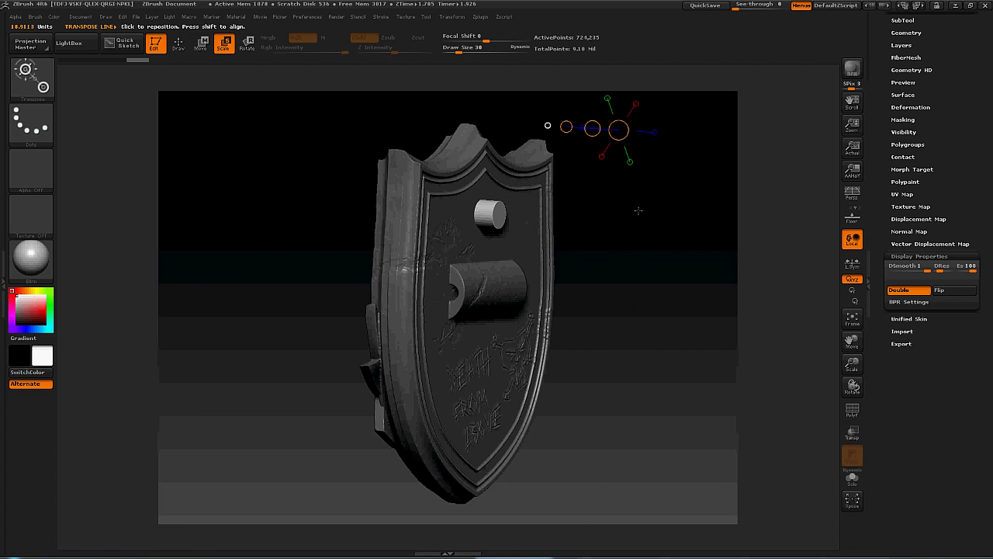
shift+drag(639, 210, 631, 264)
drag(495, 214, 749, 216)
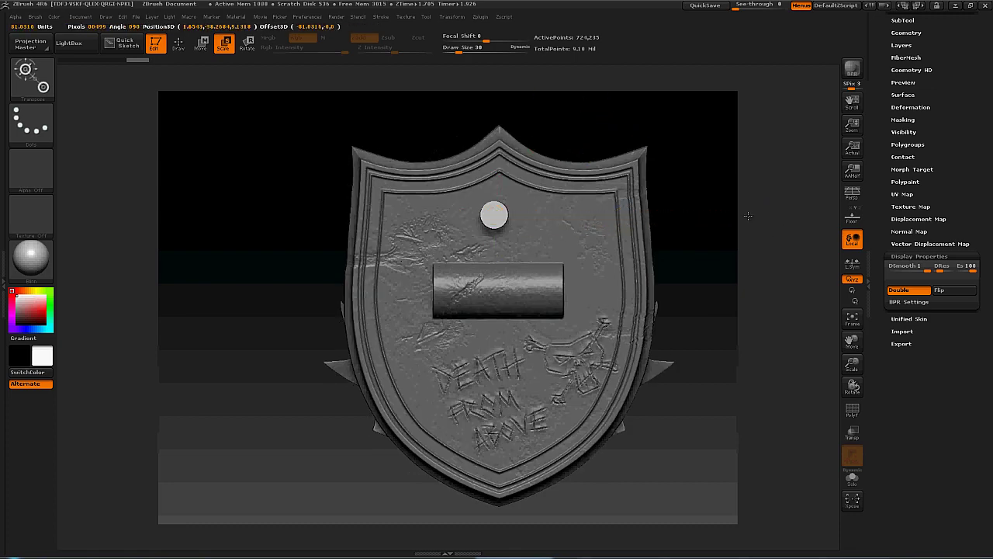
Move the inserted cylinder slightly down and then straight outward until it stands clear of the shield's back
click(201, 44)
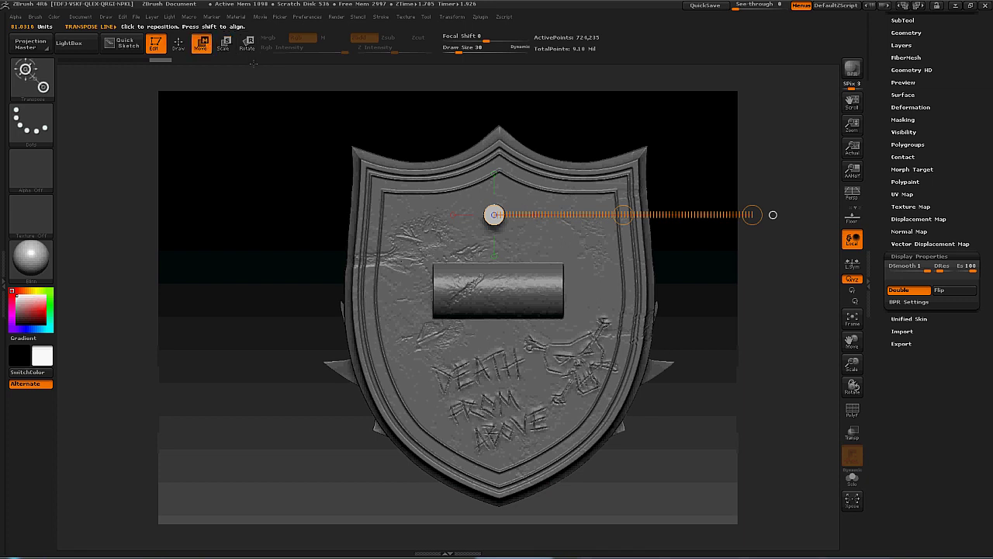
drag(625, 215, 625, 221)
shift+drag(730, 130, 781, 146)
click(688, 215)
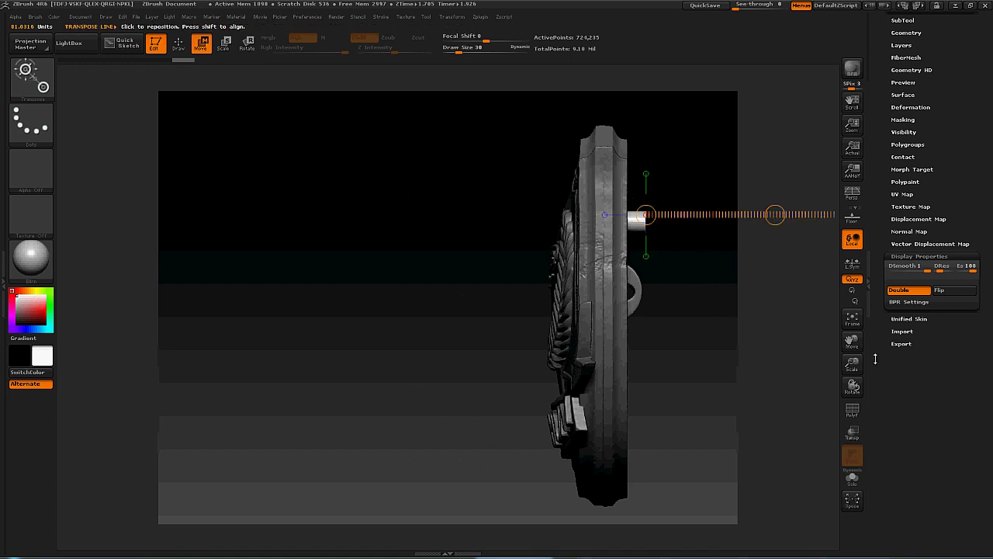
drag(853, 342, 772, 352)
drag(634, 233, 669, 234)
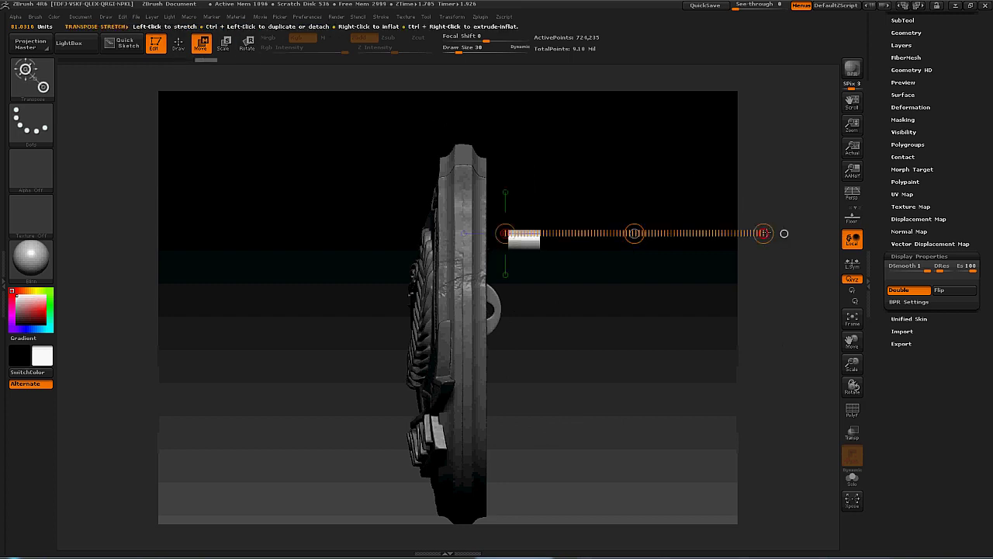
Stretch the inserted cylinder lengthwise away from the shield, then move it inward until only its outer end protrudes from the back
drag(765, 234, 852, 235)
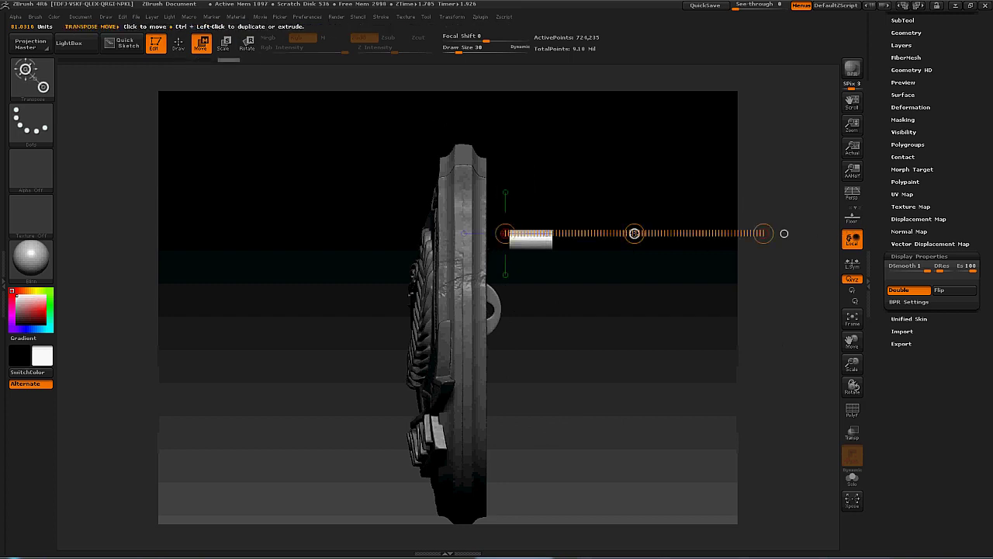
drag(634, 233, 620, 243)
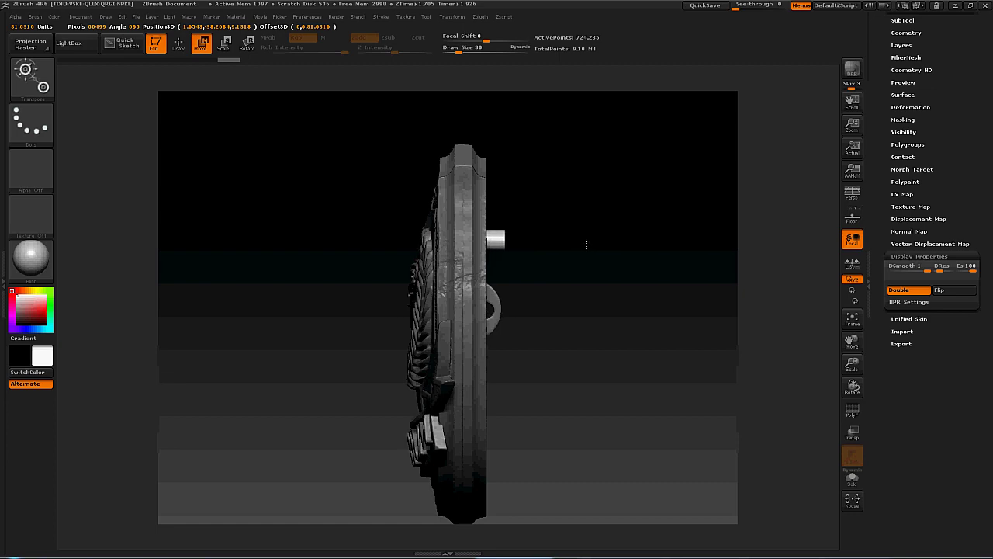
drag(661, 178, 628, 179)
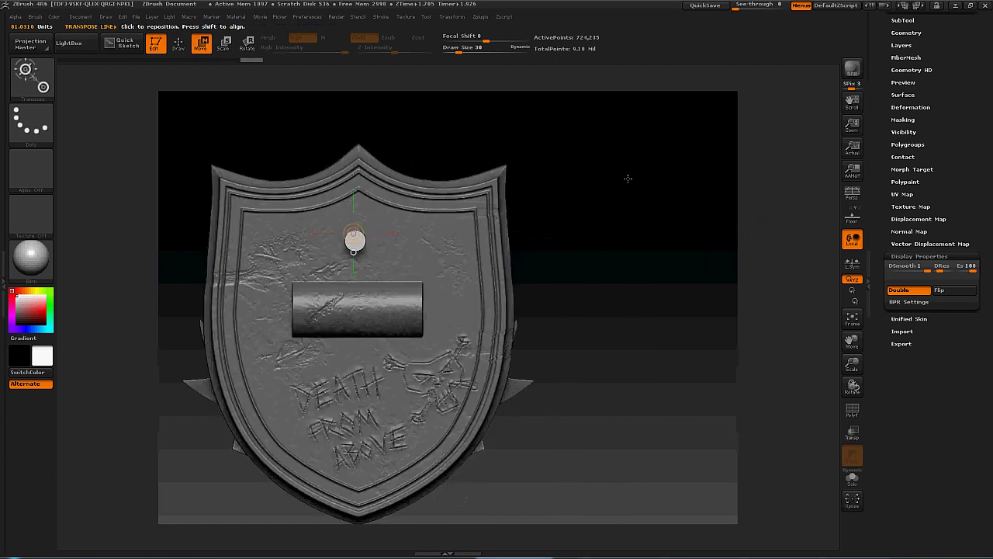
Clear the shield's mask and create a DynaMesh shell with thickness 10, using the cylinder as the drain opening
drag(852, 342, 899, 327)
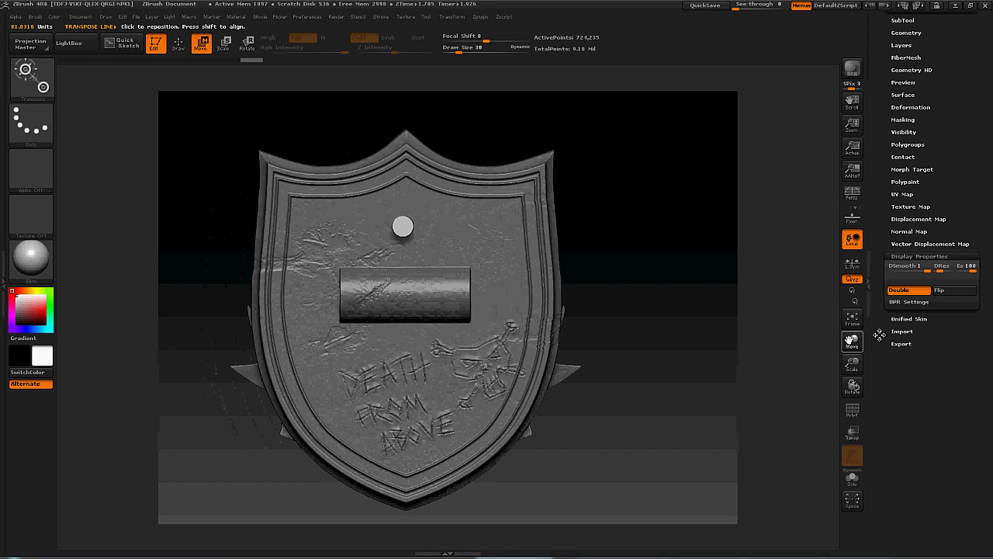
drag(880, 67, 880, 194)
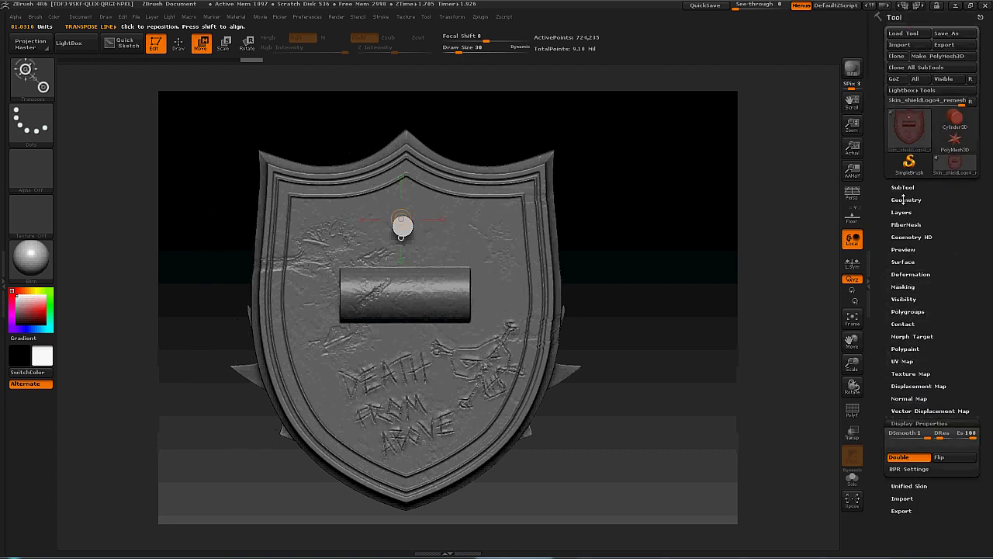
click(905, 200)
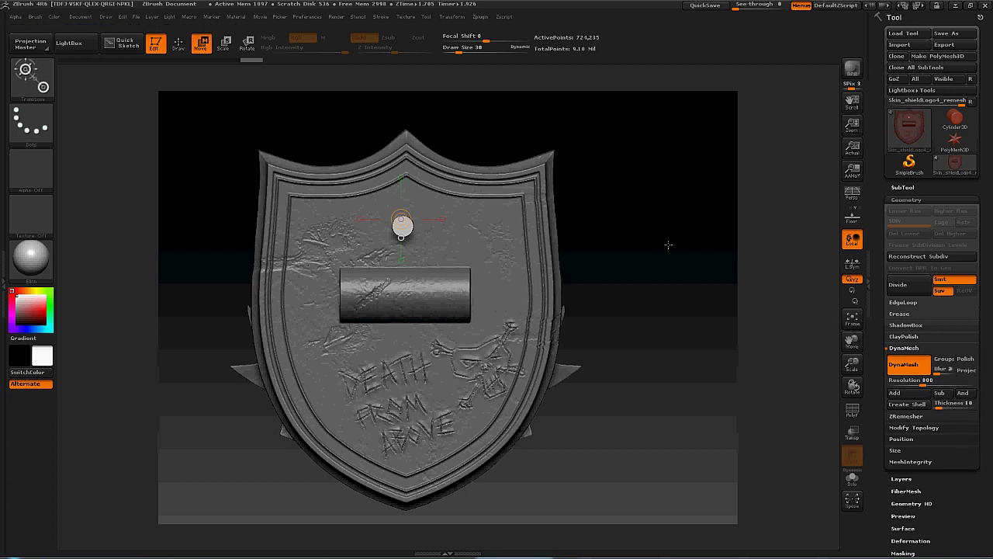
key(ctrl)
key(ctrl)
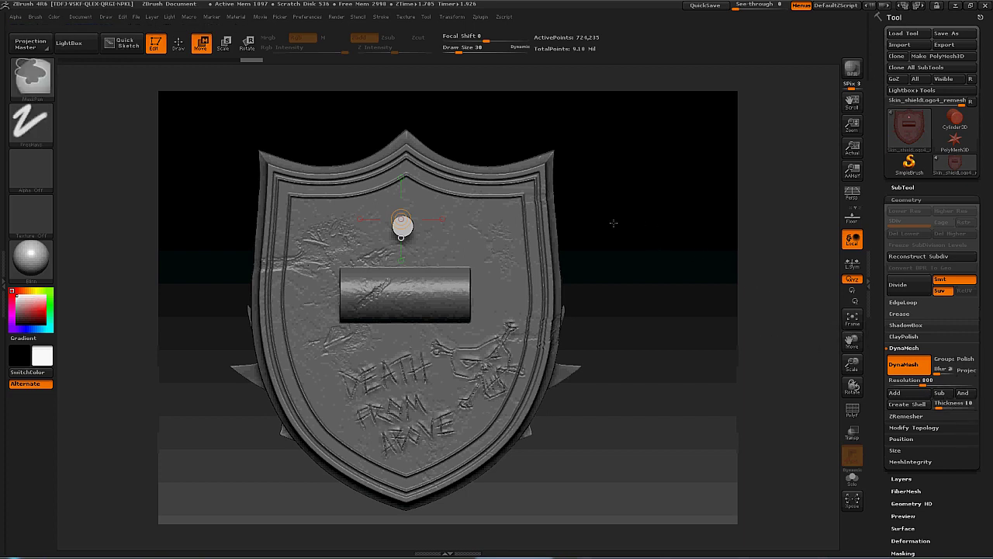
ctrl+drag(630, 196, 734, 309)
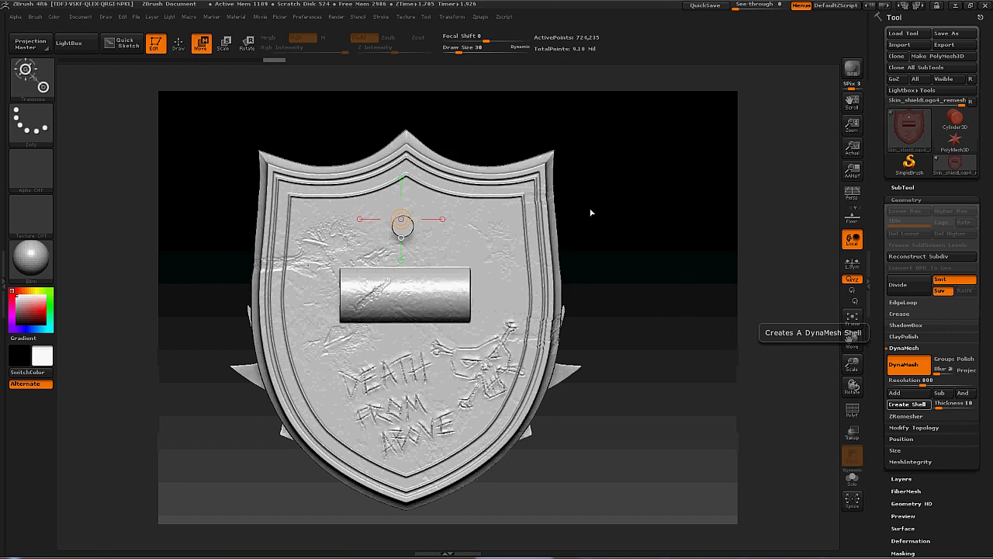
drag(629, 212, 667, 230)
drag(853, 365, 931, 337)
drag(854, 371, 829, 333)
drag(752, 241, 789, 330)
mouse_move(848, 351)
mouse_down()
mouse_move(835, 390)
mouse_move(851, 363)
mouse_move(841, 336)
mouse_up()
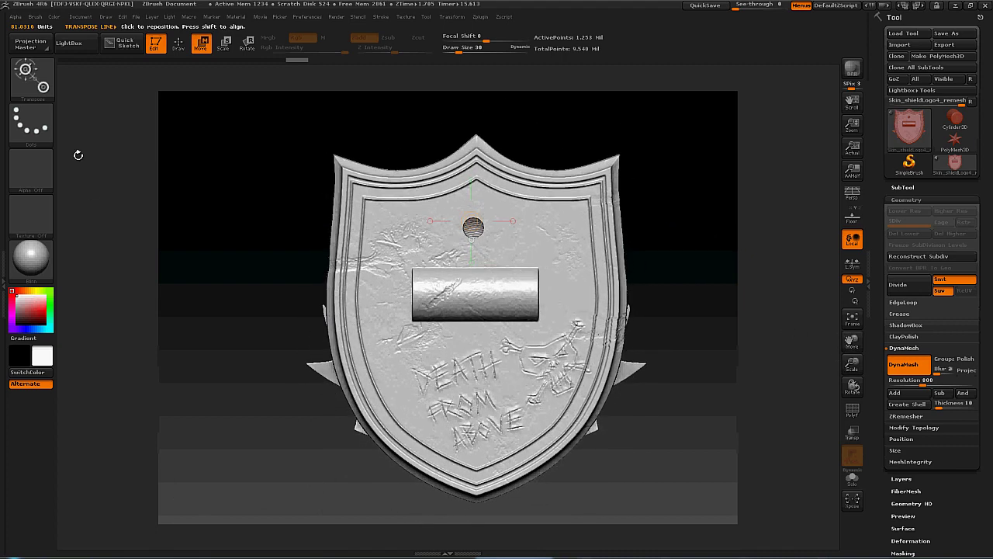
Insert a cube with the InsertCube brush below the horizontal bar and stretch it sideways into a thin, wide block
click(25, 87)
click(366, 224)
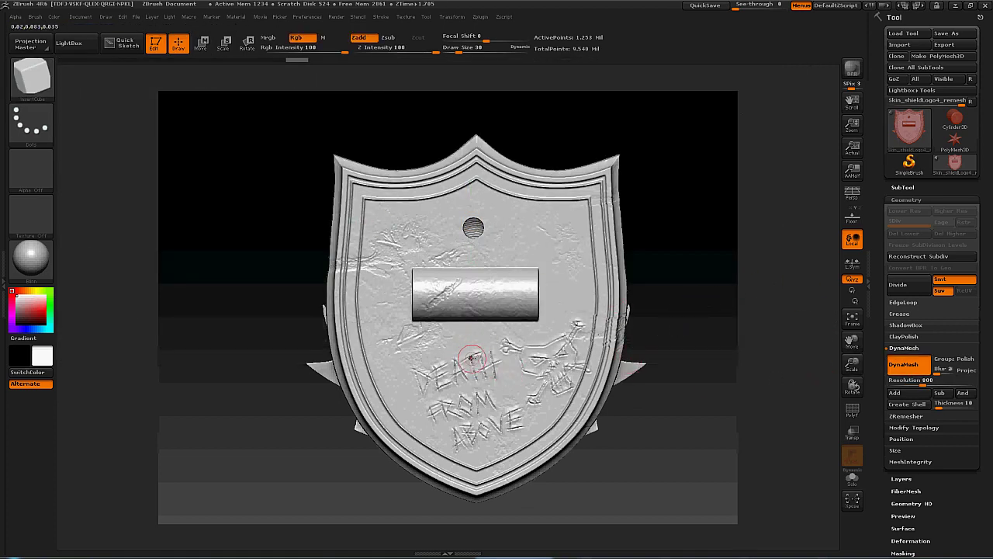
mouse_move(475, 350)
mouse_down()
mouse_move(485, 375)
mouse_move(475, 351)
mouse_up()
key(w)
drag(475, 350, 791, 349)
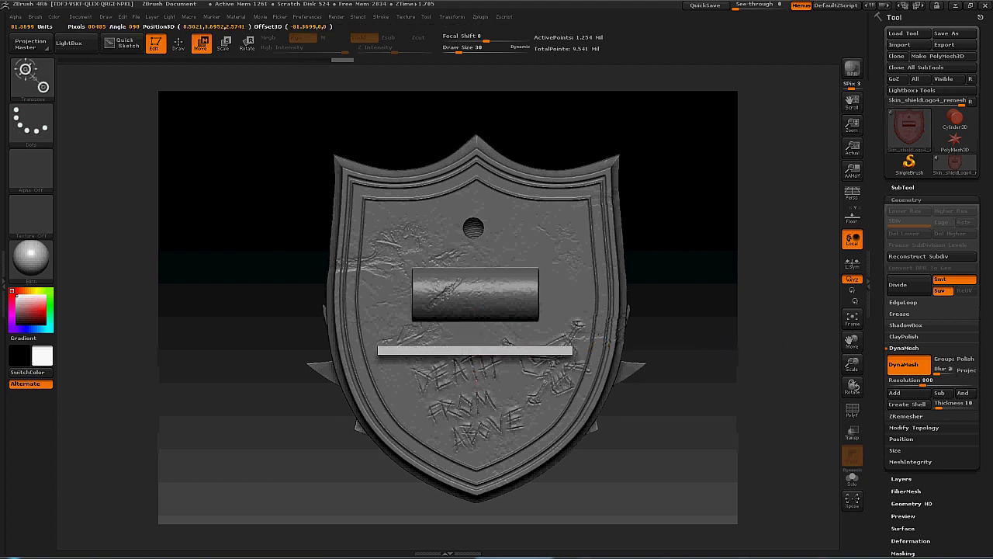
Draw a transpose line outward from the thin block in side view and move the block into the shield's hollow body
drag(812, 307, 932, 315)
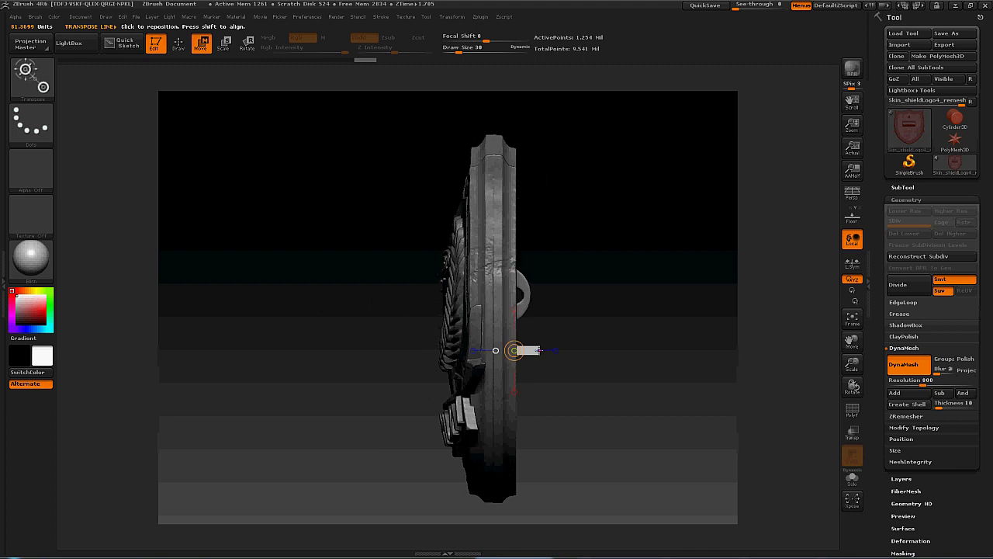
drag(515, 350, 765, 350)
mouse_move(639, 350)
mouse_down()
mouse_move(716, 350)
mouse_move(637, 352)
mouse_up()
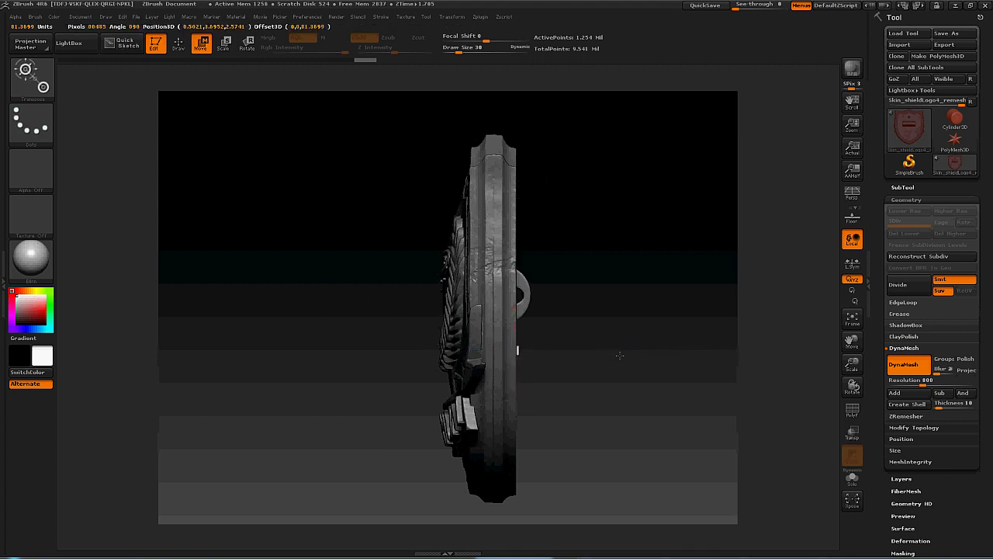
drag(613, 356, 687, 292)
drag(718, 436, 709, 353)
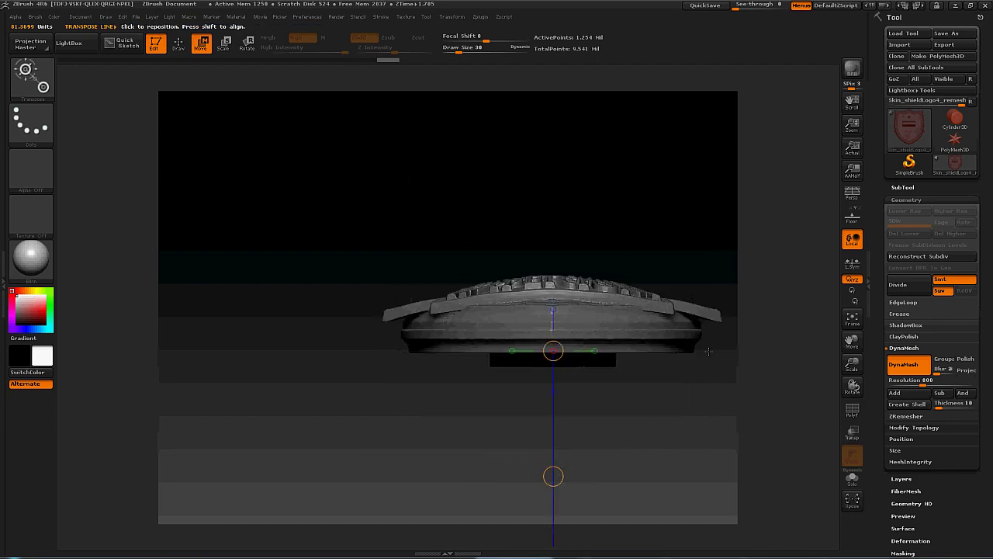
With the Move brush at draw size 113, push the block's protruding corners back below the shield's front surface
click(178, 45)
click(29, 77)
key(m)
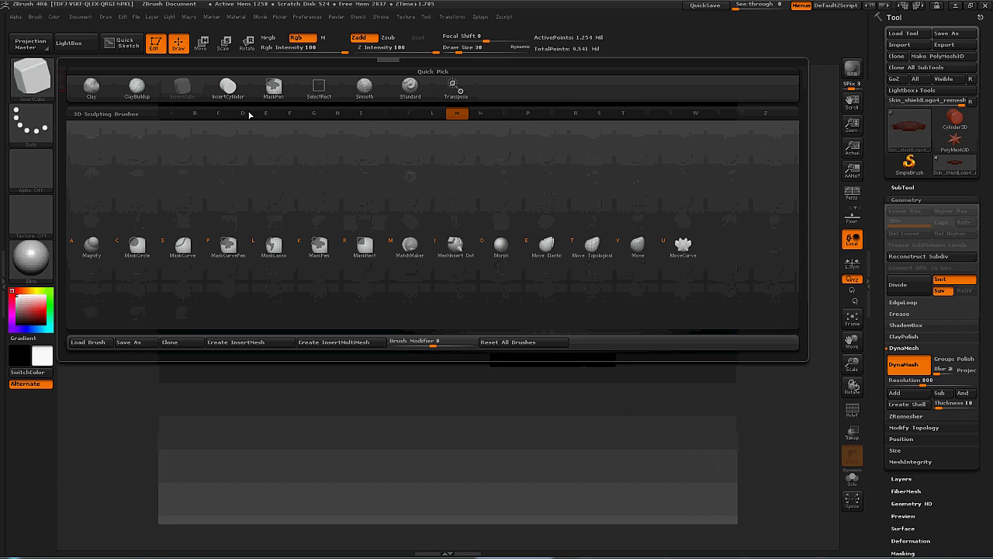
click(638, 248)
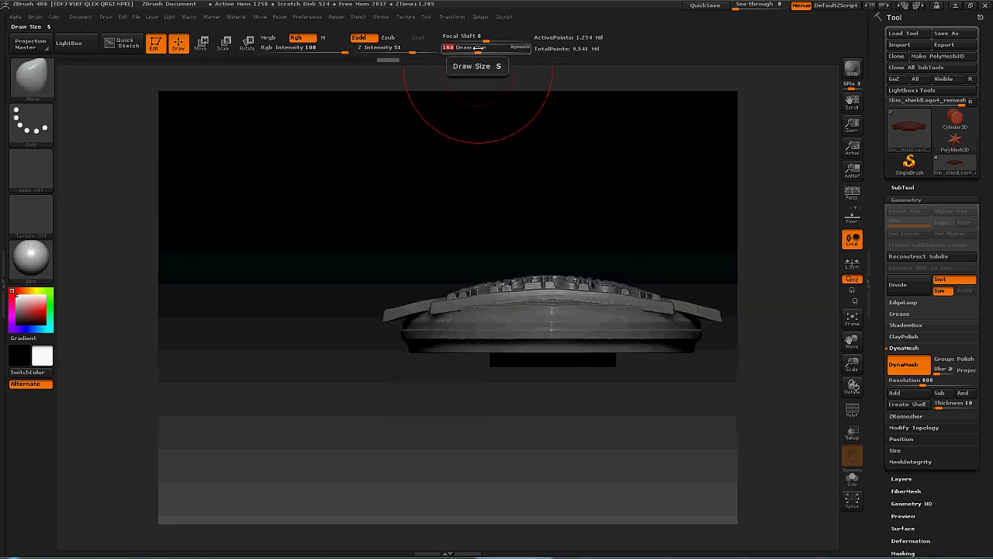
drag(559, 126, 567, 159)
drag(849, 363, 787, 404)
mouse_move(688, 220)
mouse_down()
mouse_move(690, 242)
mouse_move(690, 227)
mouse_up()
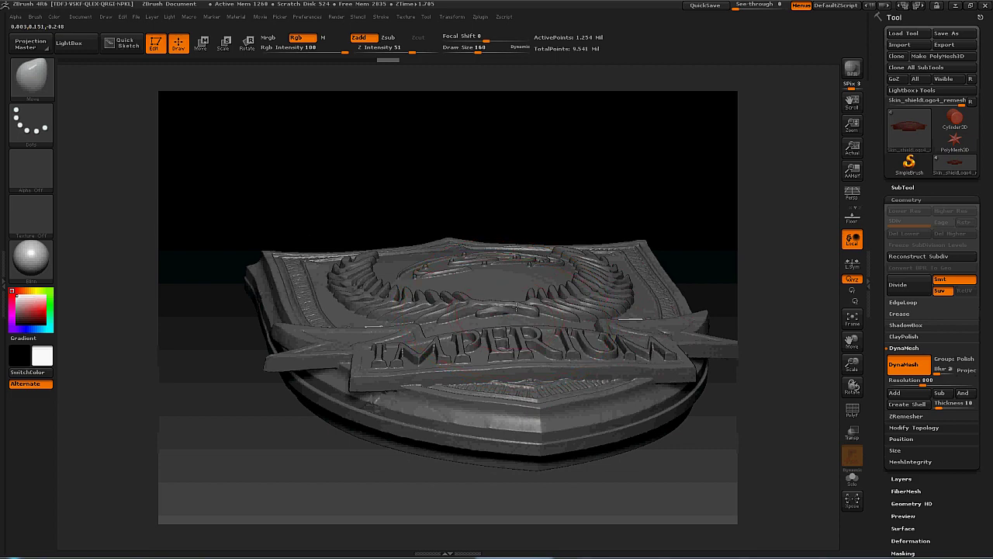
drag(548, 215, 535, 239)
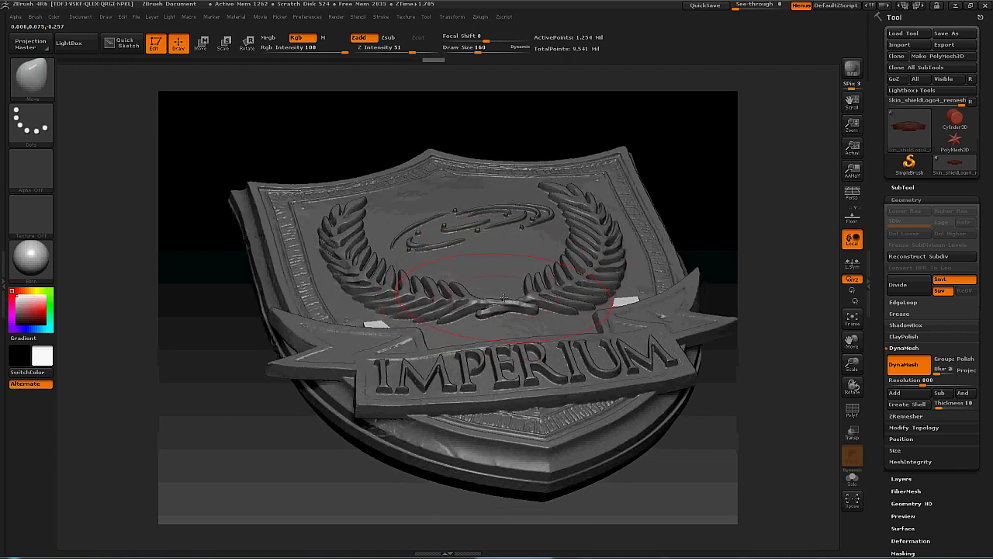
click(473, 52)
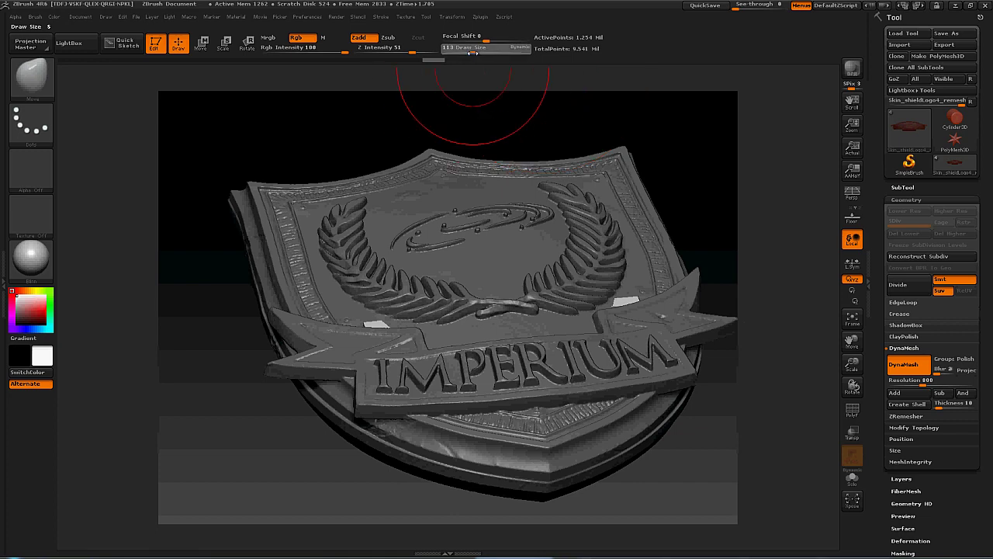
drag(638, 303, 638, 308)
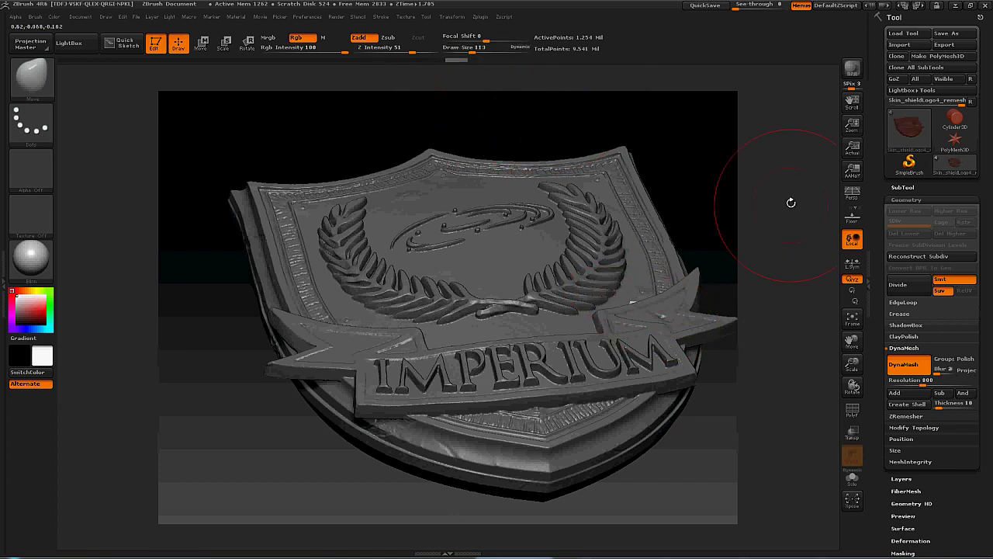
mouse_move(792, 203)
mouse_down()
mouse_move(786, 218)
mouse_move(801, 213)
mouse_up()
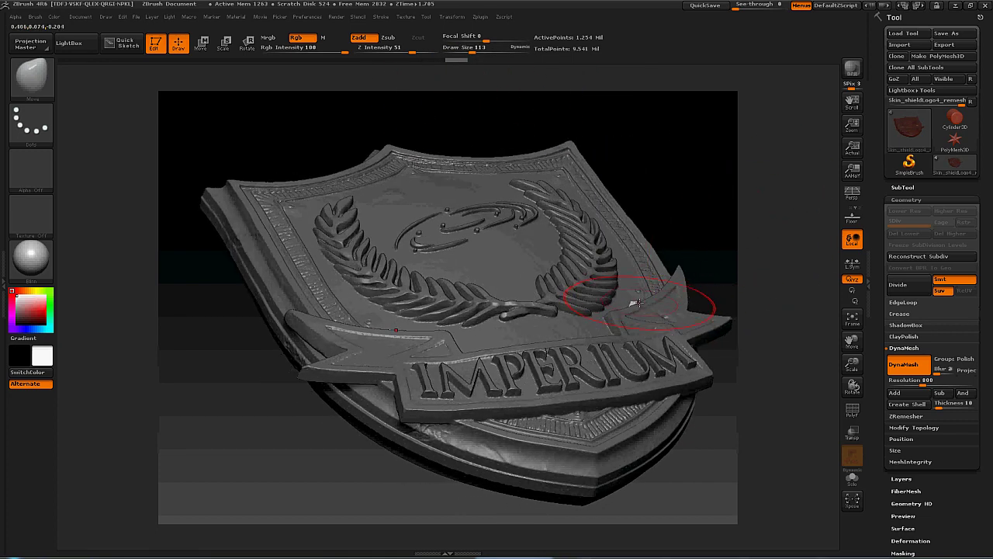
drag(738, 202, 683, 312)
Set the draw size to 62 and hide a section of the shield to expose the block inside the hollow
drag(852, 342, 764, 342)
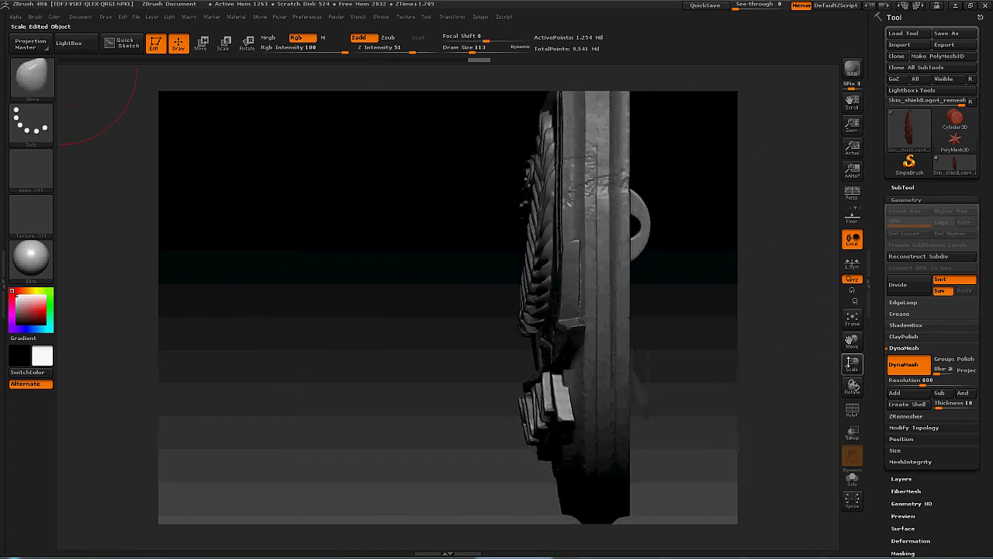
mouse_move(852, 364)
mouse_down()
mouse_move(805, 328)
mouse_move(733, 320)
mouse_up()
click(466, 48)
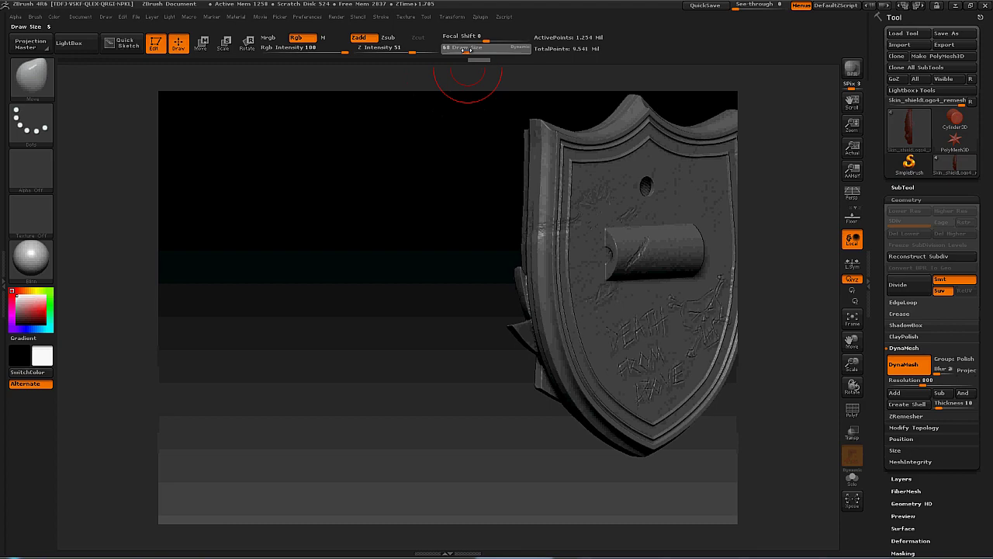
drag(852, 342, 768, 363)
mouse_move(740, 286)
mouse_down()
mouse_move(776, 291)
mouse_move(694, 284)
mouse_up()
ctrl+shift+drag(328, 82, 499, 166)
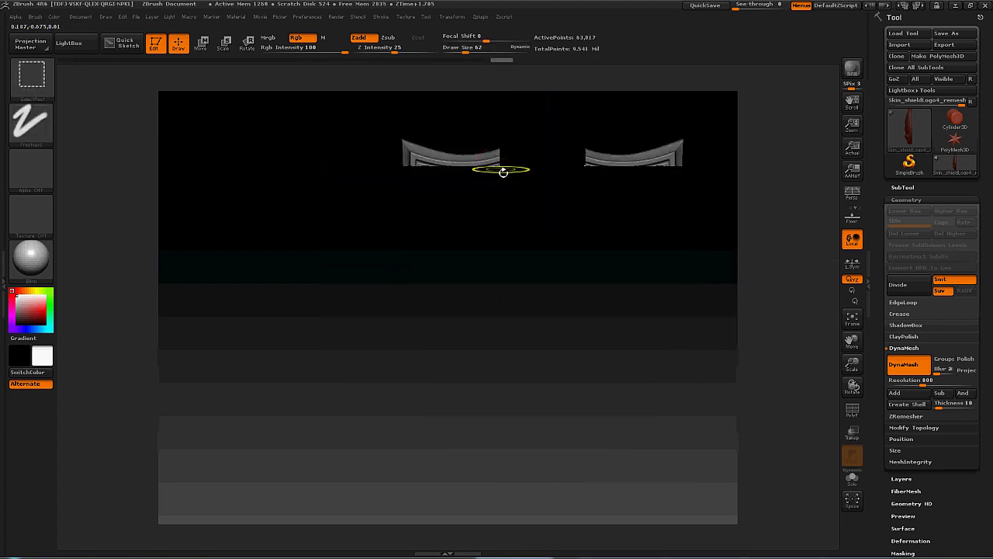
ctrl+shift+click(516, 181)
ctrl+shift+drag(345, 95, 852, 386)
Examine how the inserted block sits between the inner walls of the cut-open shield
drag(853, 342, 892, 286)
drag(739, 345, 435, 341)
drag(769, 366, 613, 363)
drag(717, 342, 745, 341)
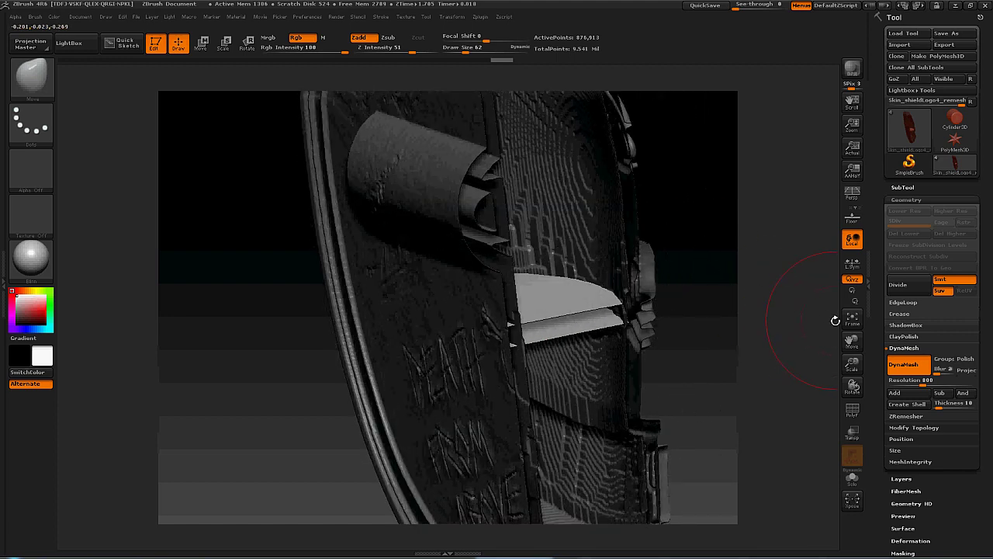
drag(822, 339, 787, 339)
Show the whole shield again, clear its mask and update the DynaMesh to fuse the inserted block with the shell
key(ctrl+shift)
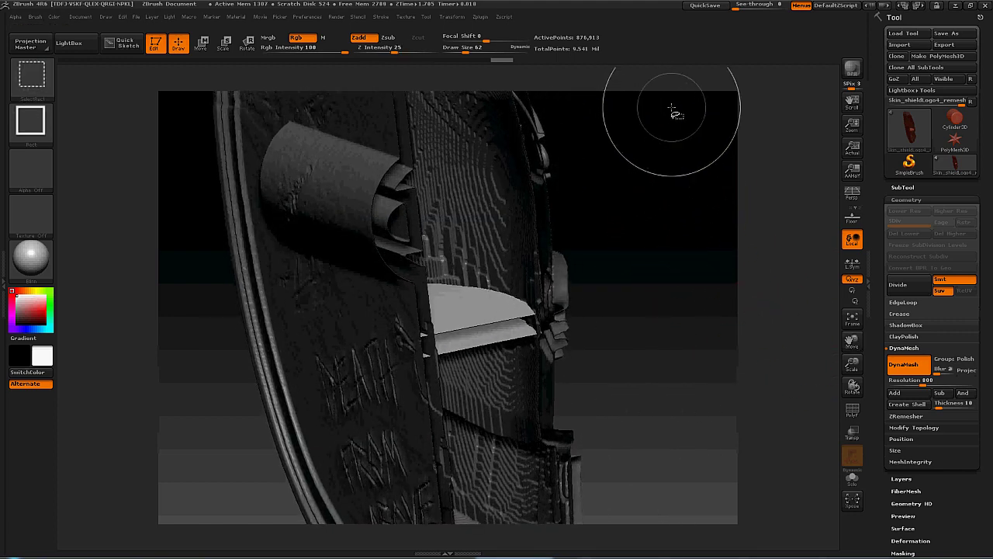
ctrl+shift+click(703, 139)
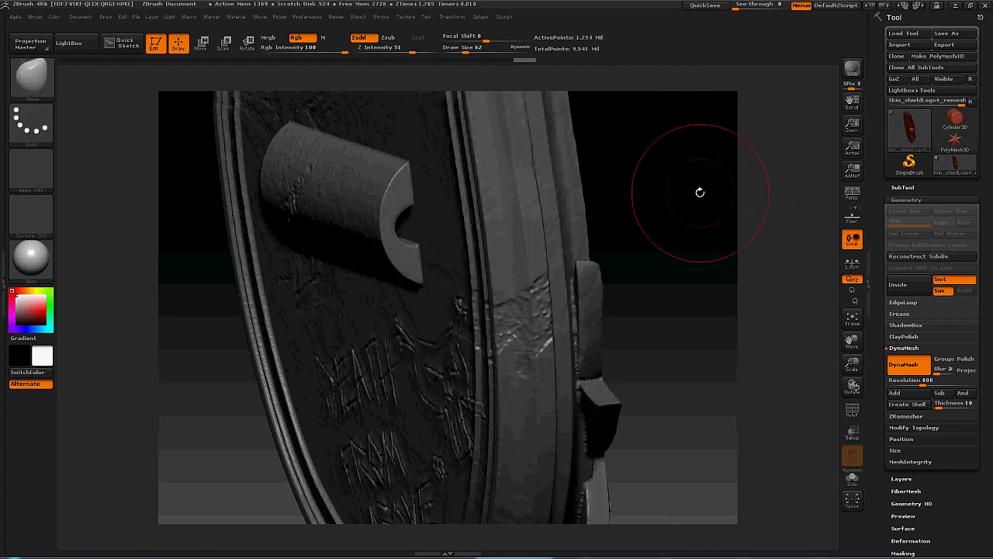
ctrl+drag(643, 151, 742, 241)
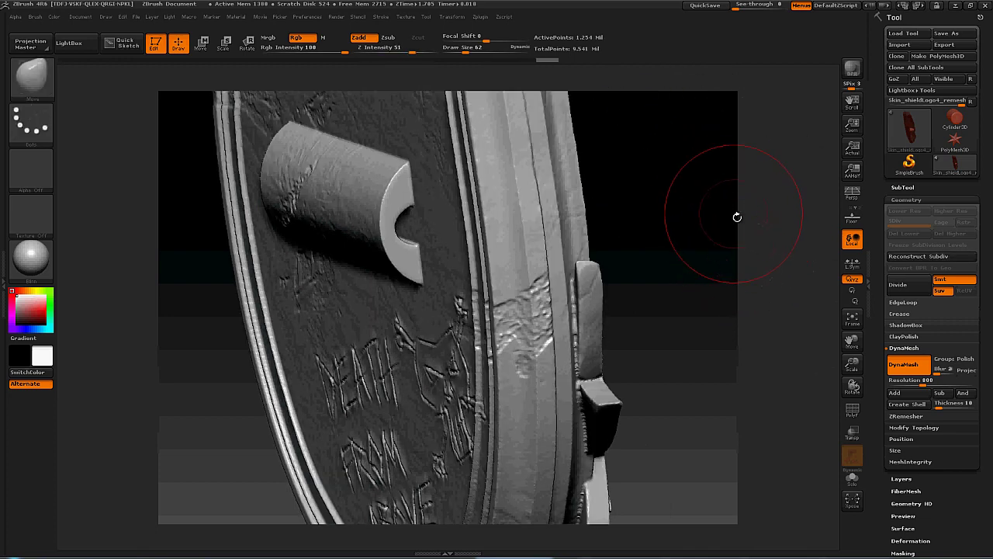
ctrl+drag(636, 139, 800, 302)
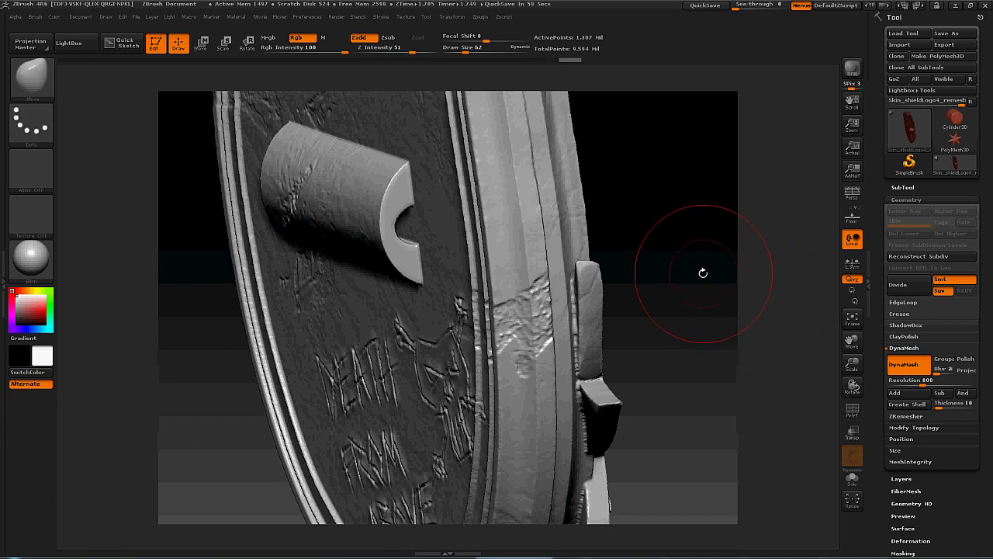
Hide a section of the remeshed shield to expose the support block inside its hollow
drag(699, 272, 812, 311)
mouse_move(853, 365)
mouse_down()
mouse_move(856, 319)
mouse_move(847, 352)
mouse_up()
mouse_move(308, 107)
ctrl+shift+mouse_down()
mouse_move(526, 452)
mouse_move(530, 479)
ctrl+shift+mouse_up()
drag(693, 290, 656, 311)
drag(853, 363, 889, 439)
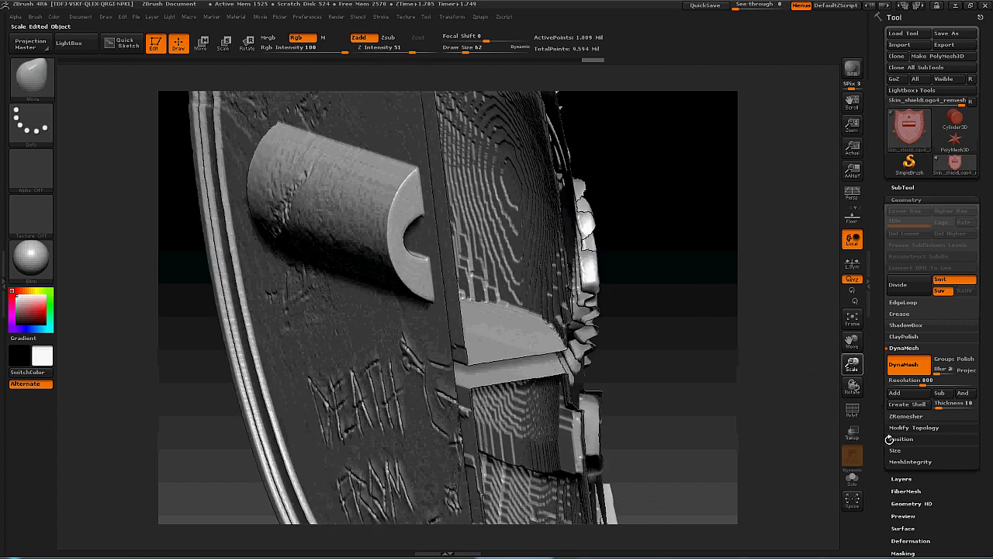
Set the draw size to 22 and examine the joints between the support block and the shell's inner walls
mouse_move(784, 393)
mouse_down()
mouse_move(768, 388)
mouse_move(780, 389)
mouse_up()
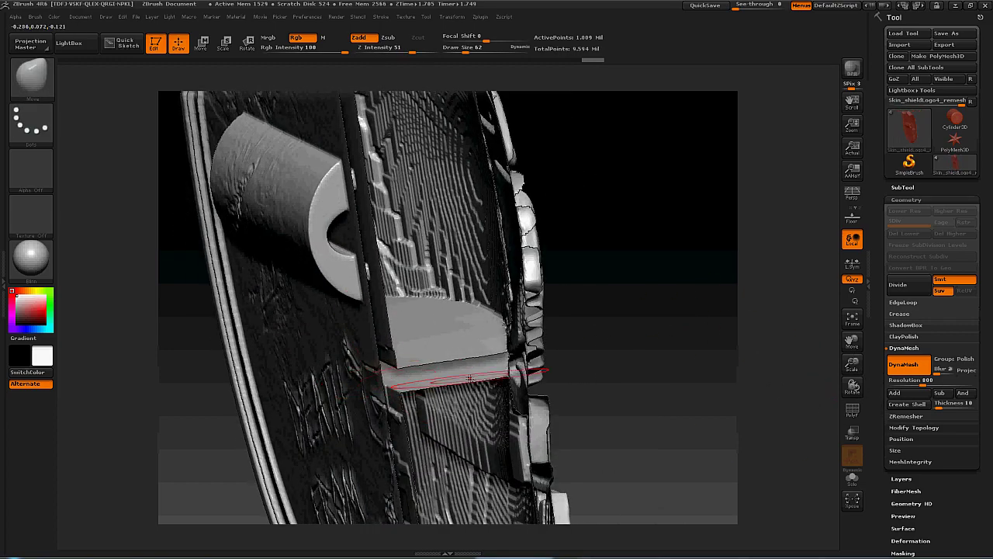
mouse_move(649, 383)
mouse_down()
mouse_move(684, 392)
mouse_move(639, 366)
mouse_up()
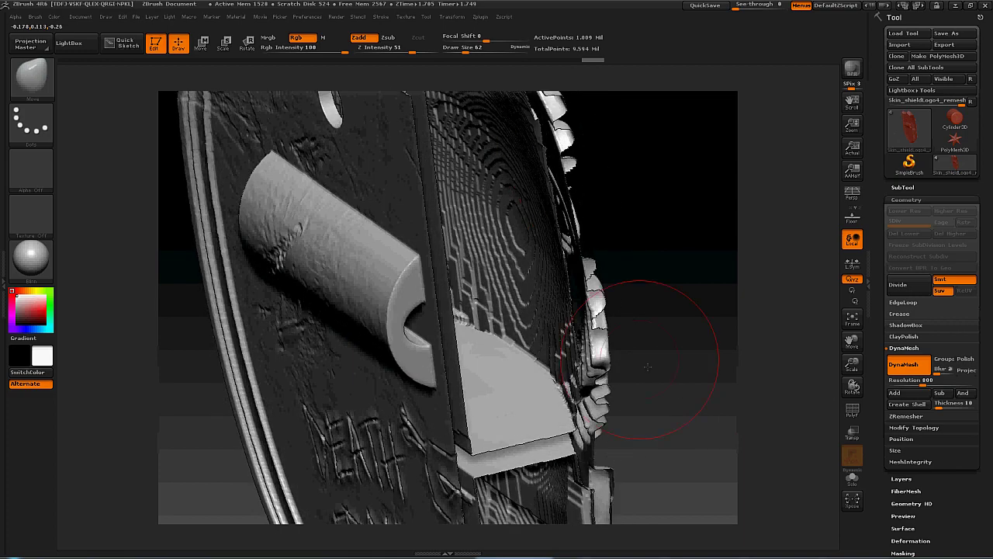
click(457, 51)
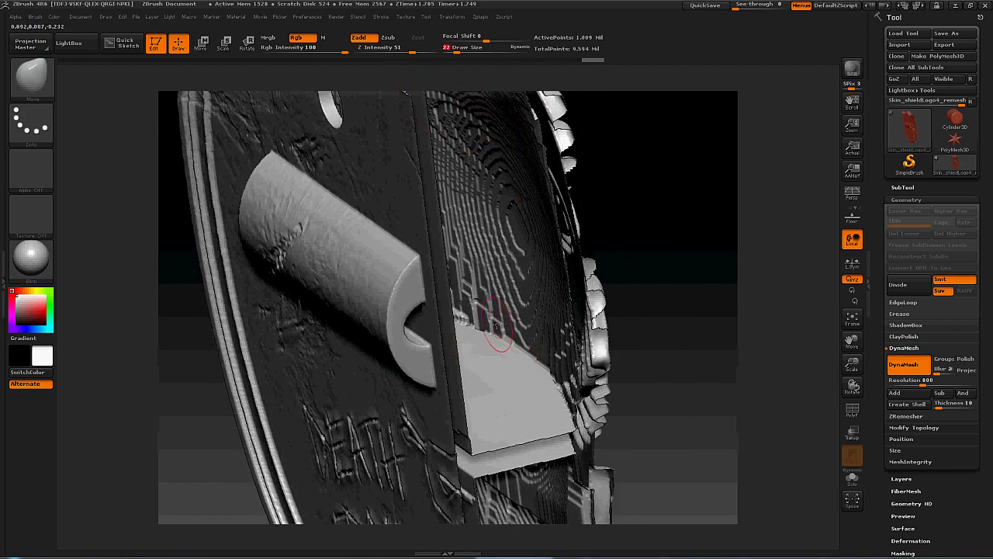
drag(706, 300, 699, 316)
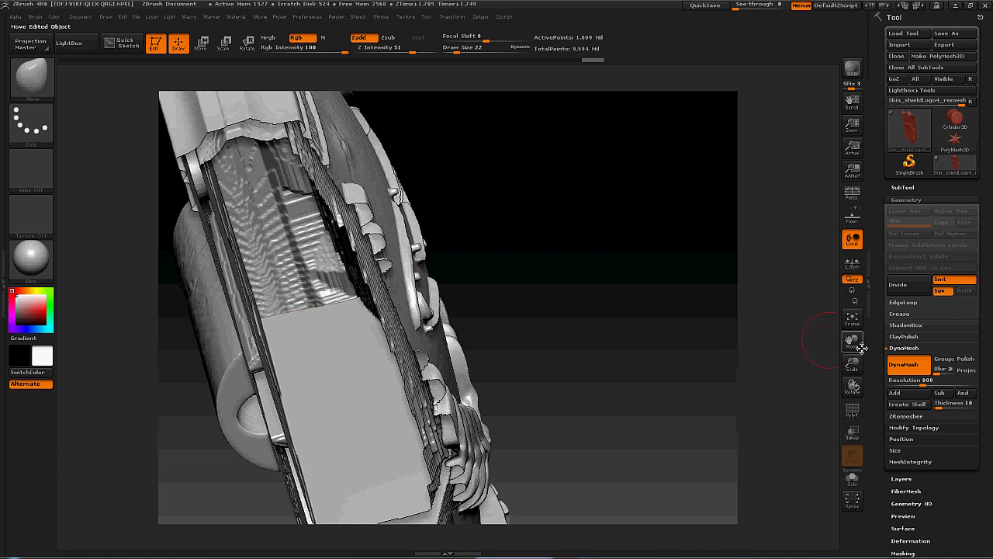
drag(853, 343, 857, 325)
drag(637, 270, 637, 288)
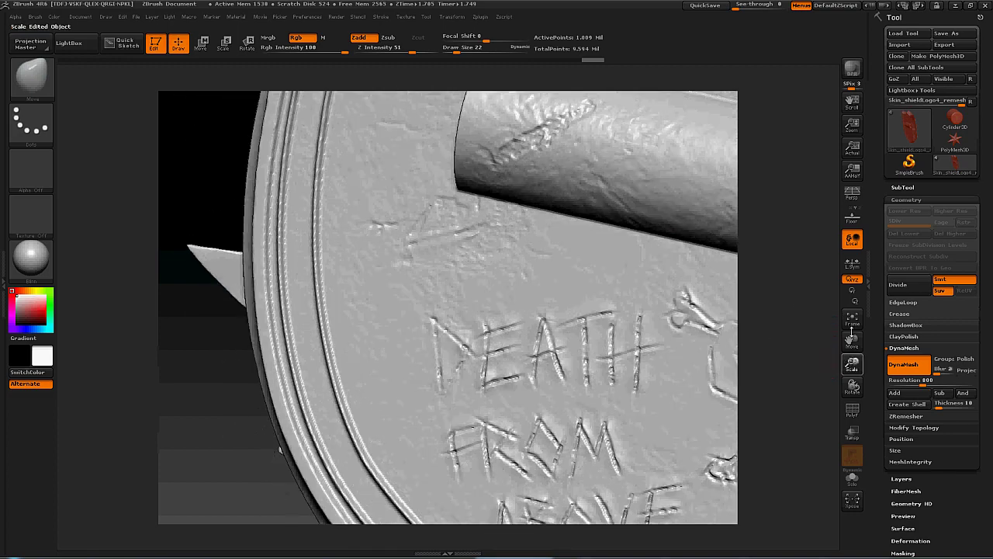
Bring back the hidden half of the shield and show the whole insignia from the front
mouse_move(852, 342)
mouse_down()
mouse_move(830, 369)
mouse_move(694, 380)
mouse_move(744, 377)
mouse_up()
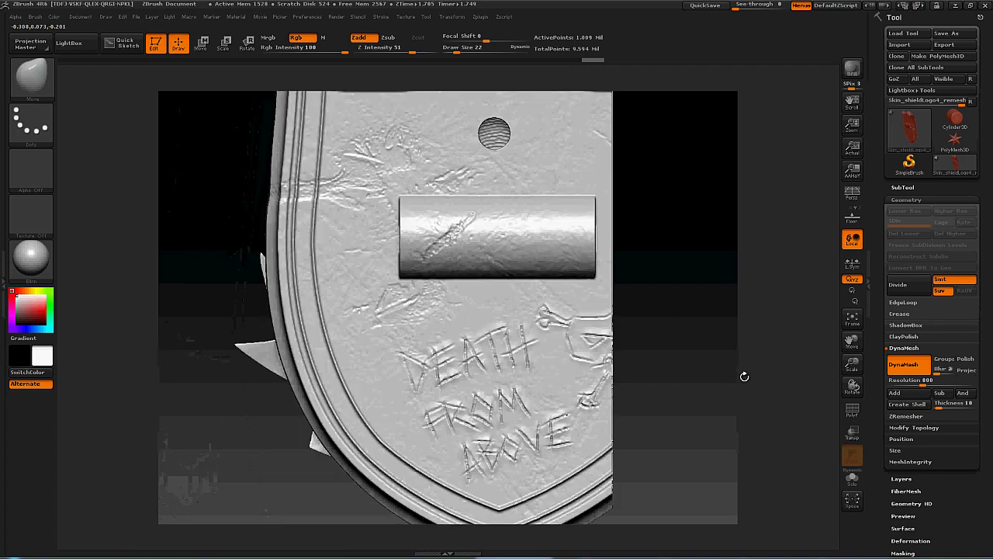
drag(853, 363, 834, 354)
drag(654, 166, 737, 207)
drag(747, 170, 941, 270)
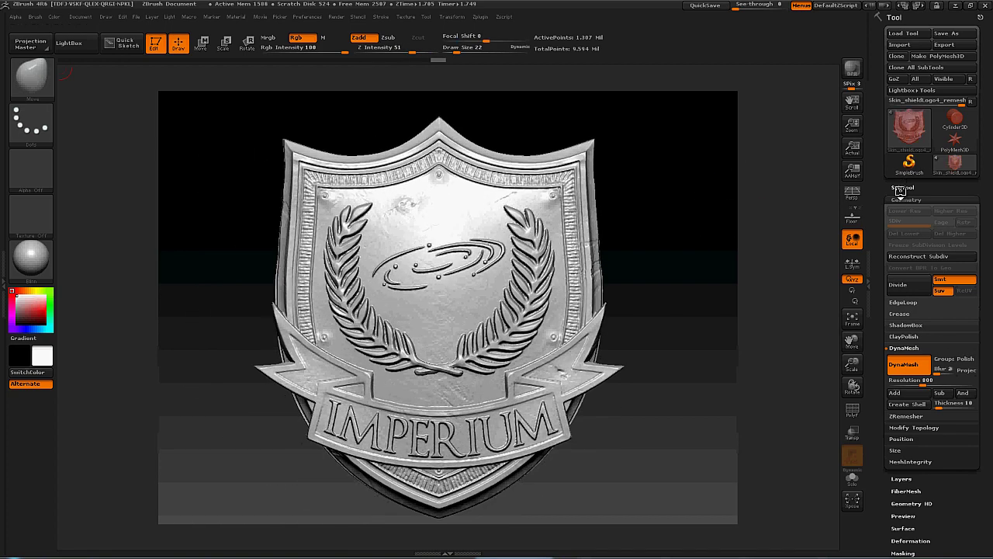
With Skin_shieldLogo4_remeshed3 visible as the source, project its detail onto the Skin_shieldLogo4_remeshed4 subtool using ProjectAll
click(900, 189)
click(947, 279)
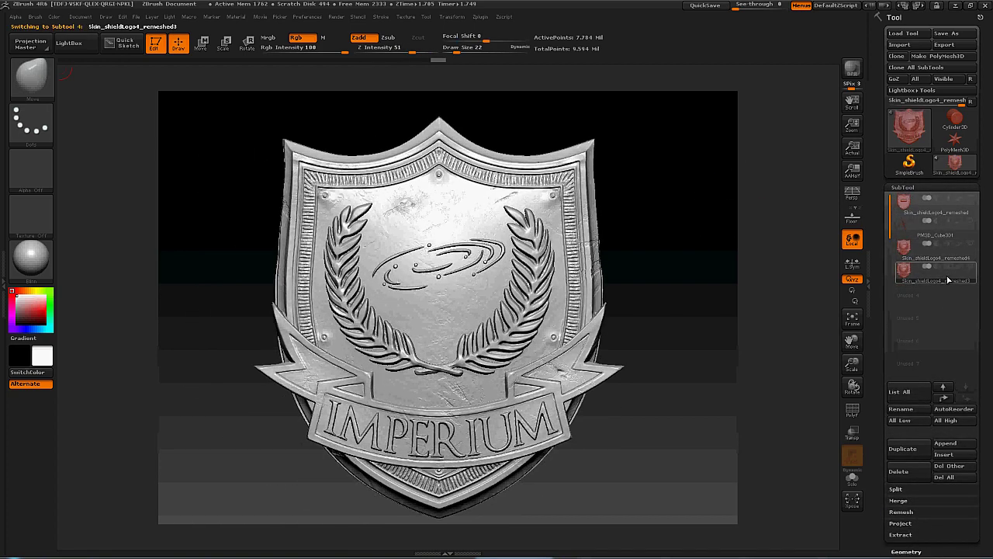
click(939, 252)
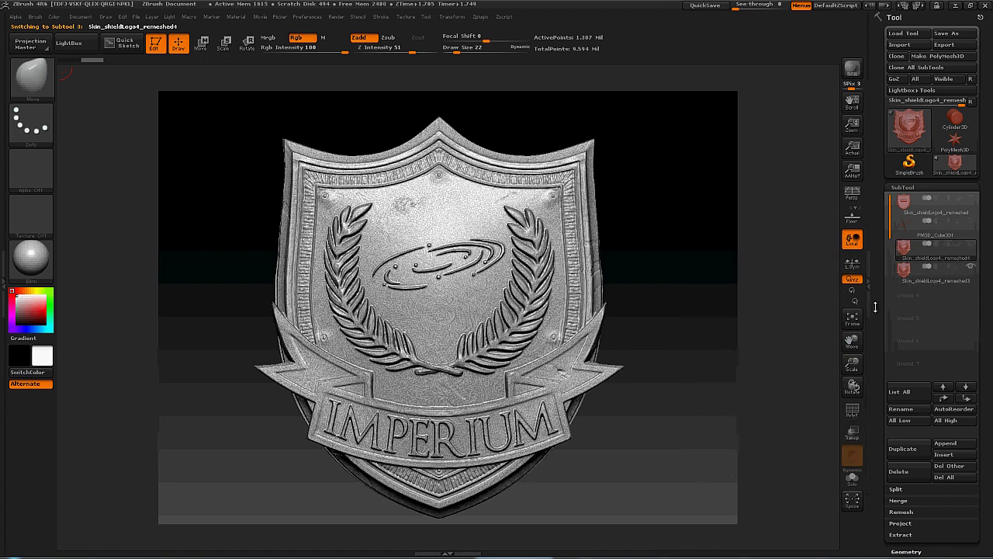
scroll(875, 306, down, 1)
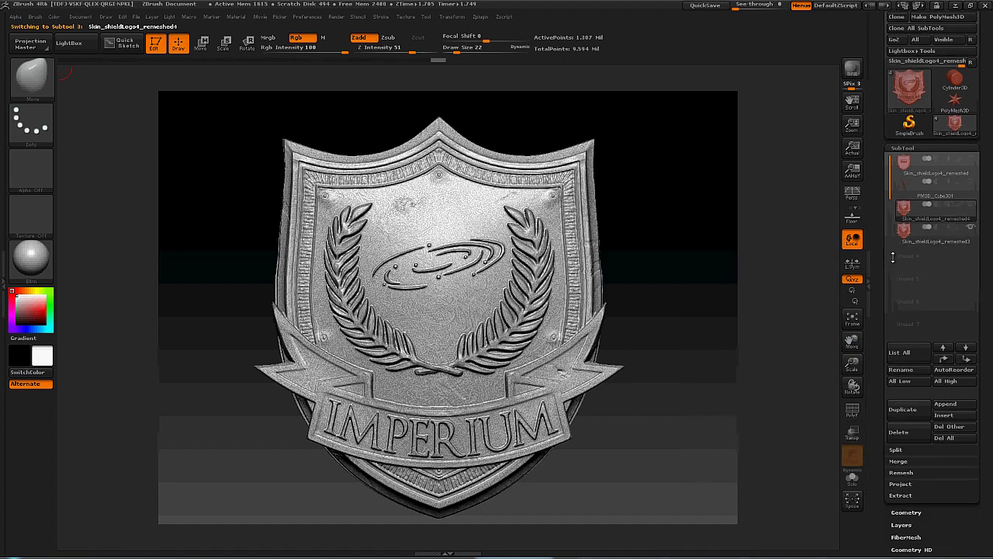
click(970, 238)
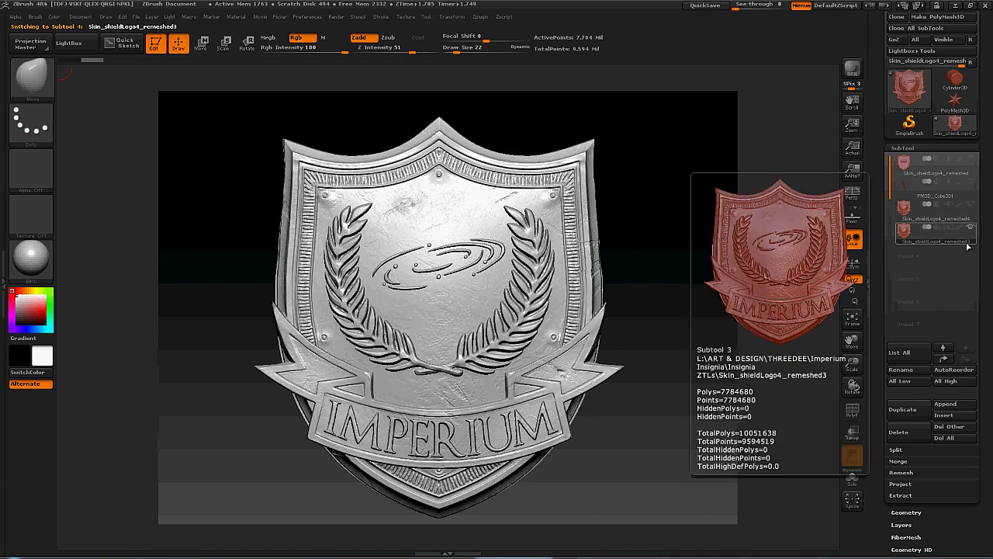
click(946, 219)
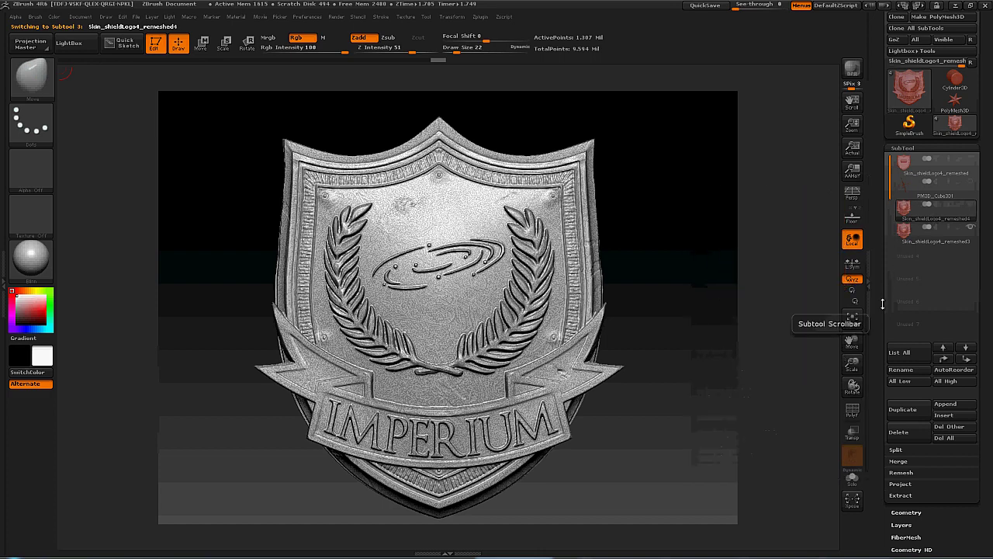
scroll(892, 357, down, 3)
click(900, 401)
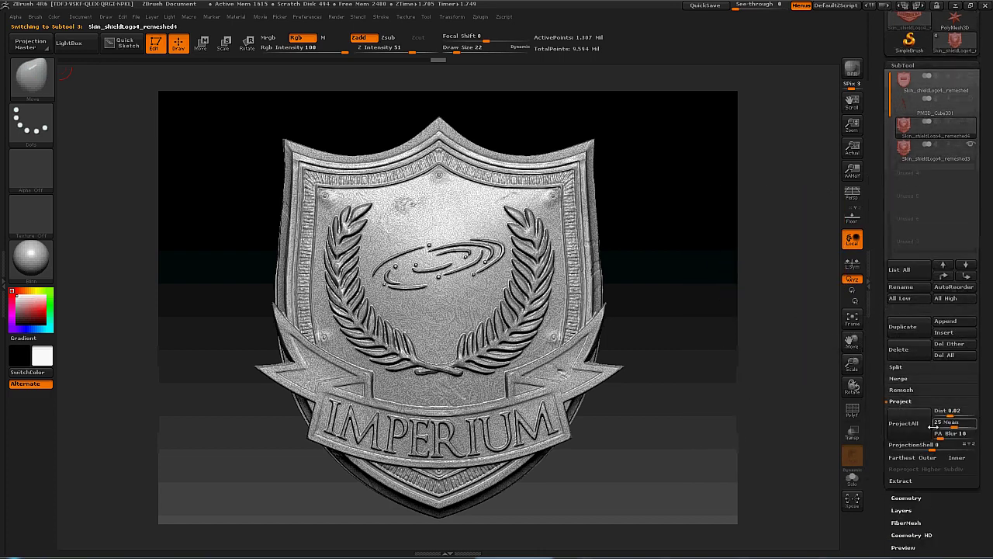
click(904, 423)
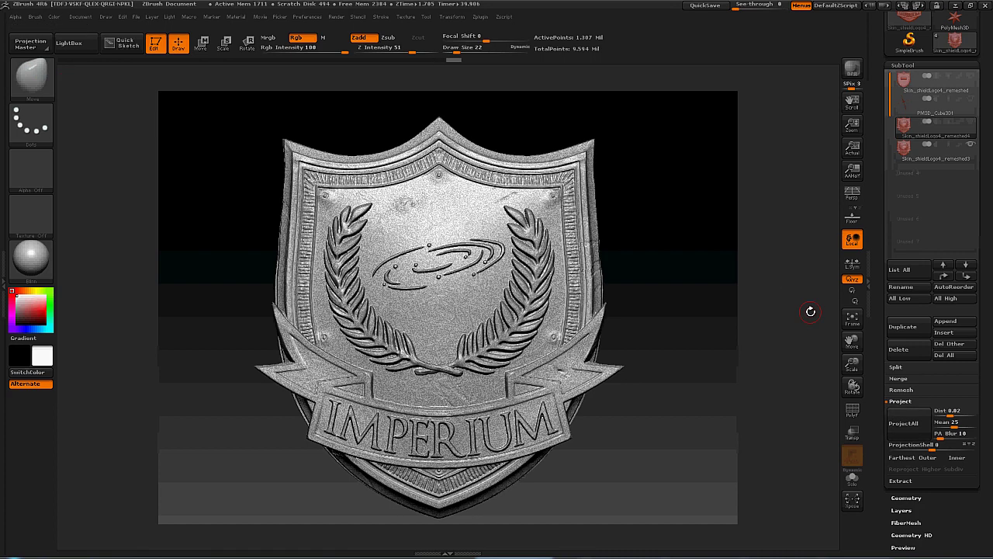
Hide the Skin_shieldLogo4_remeshed3 source subtool and inspect the projected detail on the shield
click(969, 145)
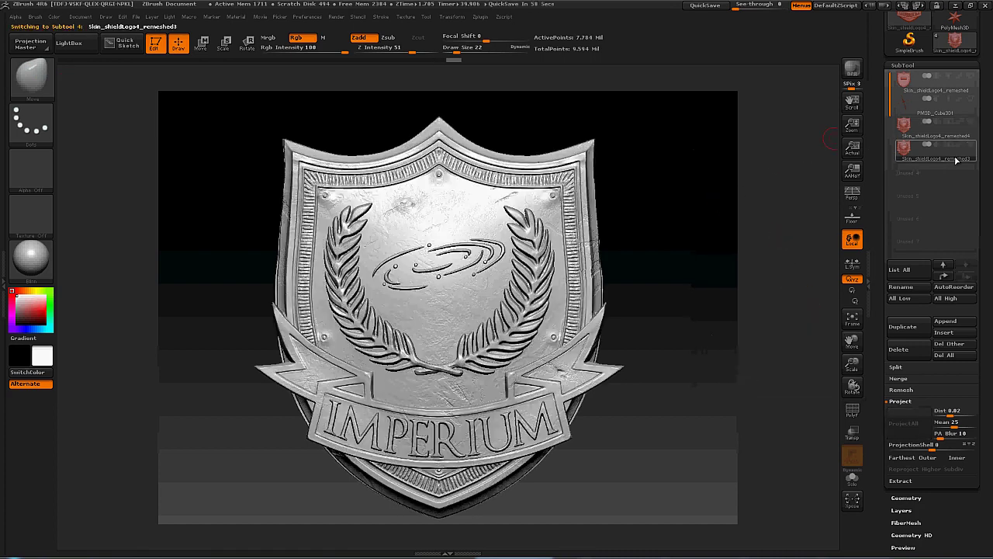
mouse_move(701, 295)
mouse_down()
mouse_move(722, 302)
mouse_move(683, 288)
mouse_move(703, 283)
mouse_move(750, 298)
mouse_up()
mouse_move(851, 346)
mouse_down()
mouse_move(851, 334)
mouse_move(852, 354)
mouse_up()
mouse_move(843, 342)
mouse_down()
mouse_move(854, 340)
mouse_move(752, 293)
mouse_move(736, 269)
mouse_move(731, 220)
mouse_up()
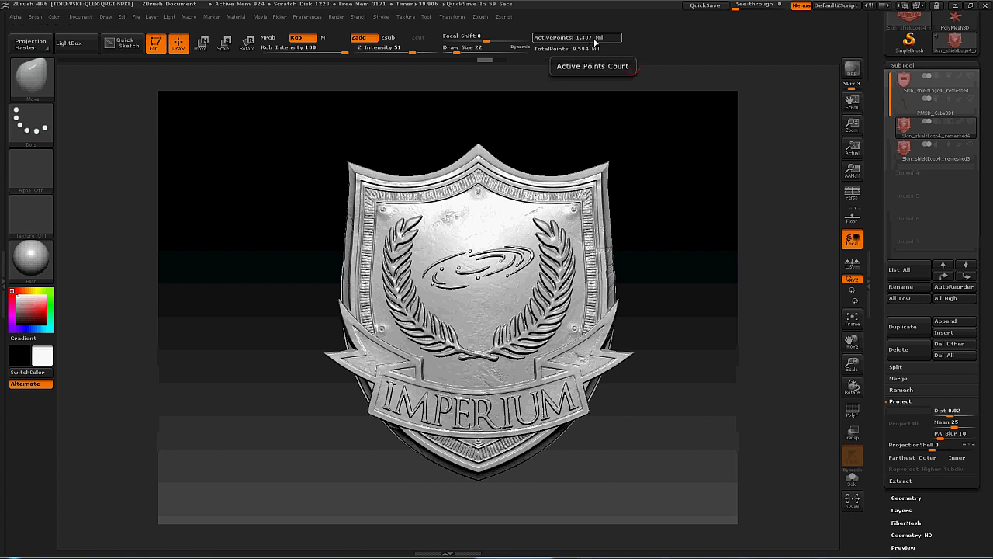
Pre-process the current shield subtool with Decimation Master and decimate it to 20%
click(482, 17)
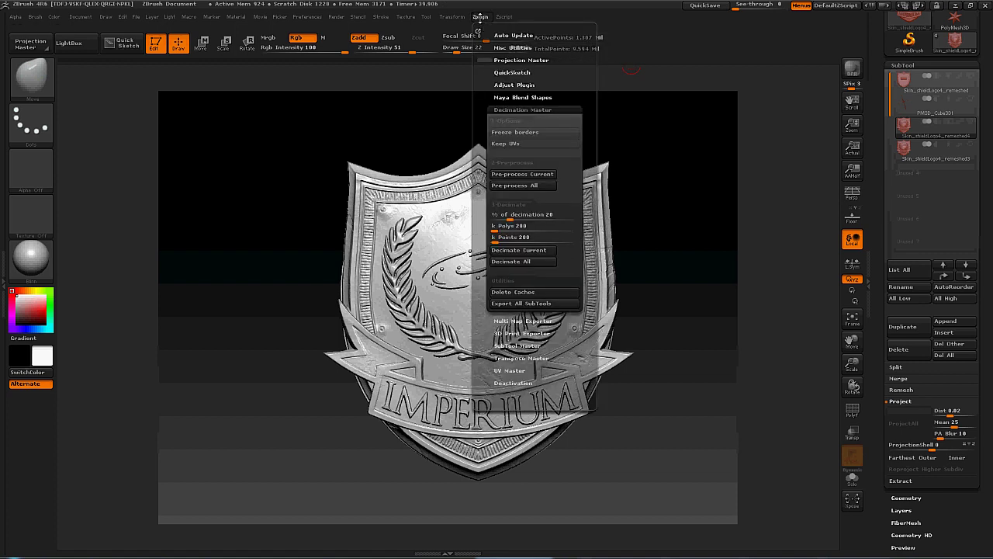
click(534, 177)
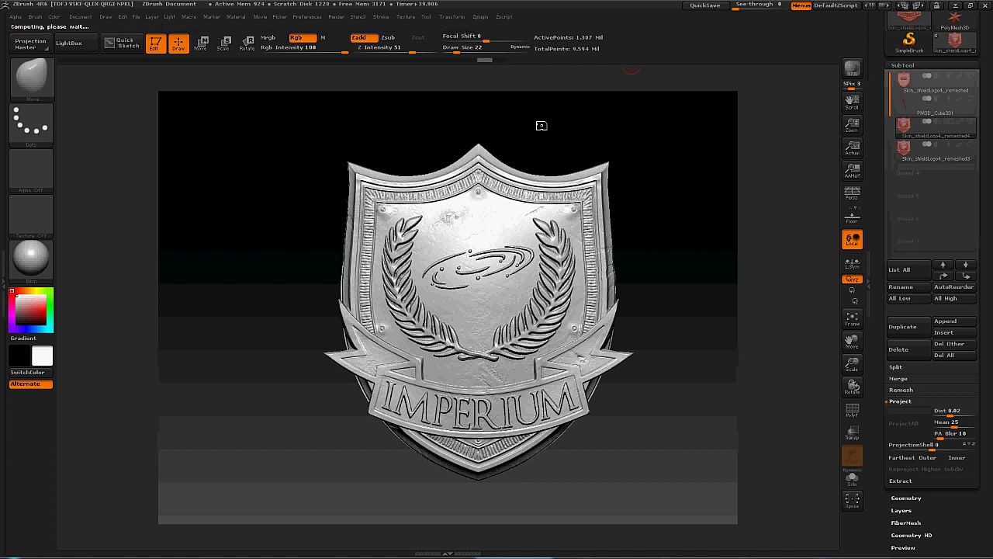
click(481, 16)
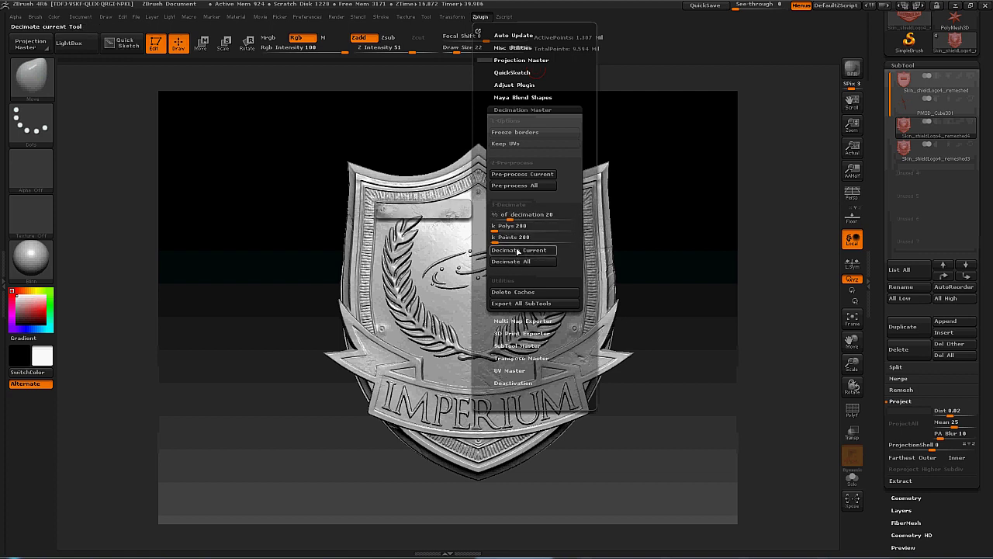
click(516, 250)
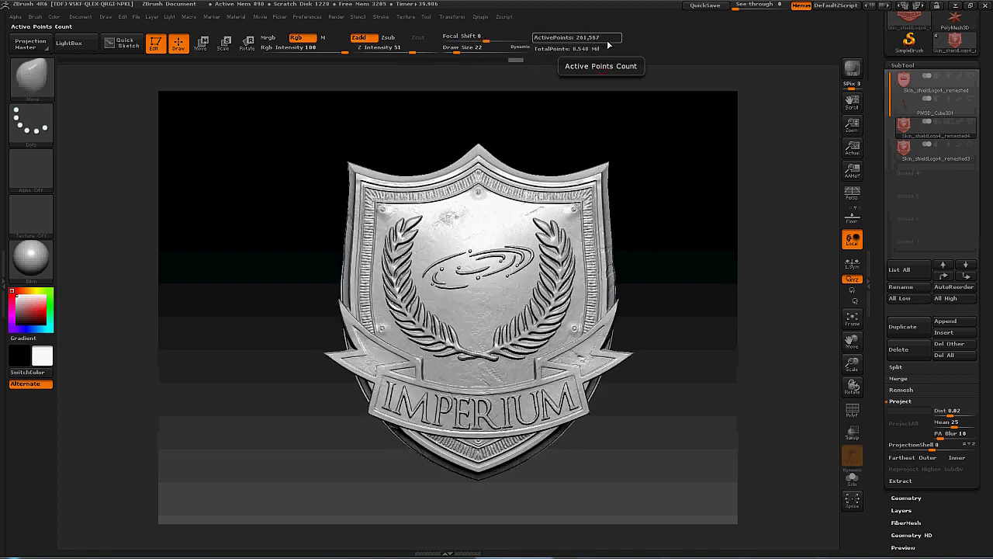
mouse_move(695, 241)
mouse_down()
mouse_move(701, 250)
mouse_move(683, 242)
mouse_move(695, 239)
mouse_up()
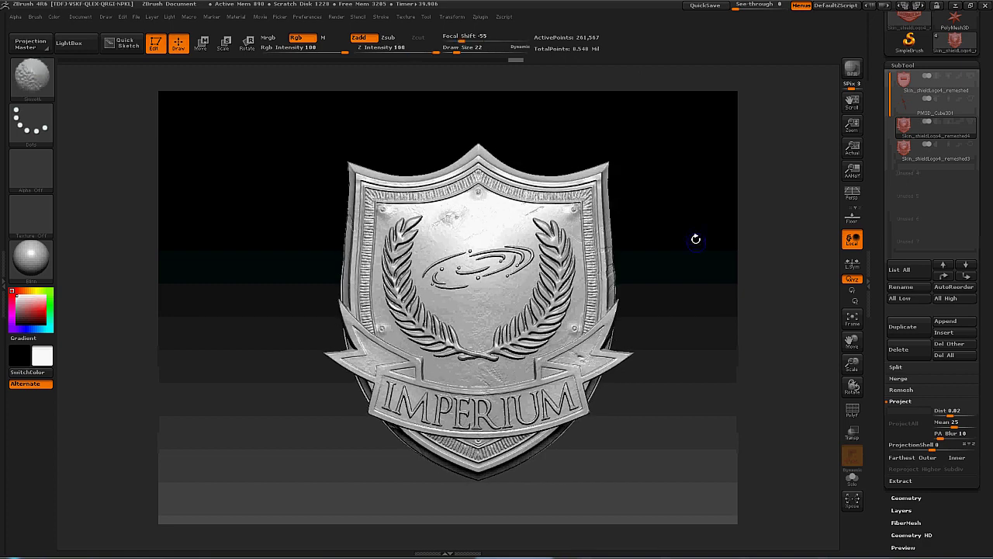
Set the 3D Print Exporter to millimetres and the selected subtool only, and update the size ratios
click(482, 17)
click(516, 97)
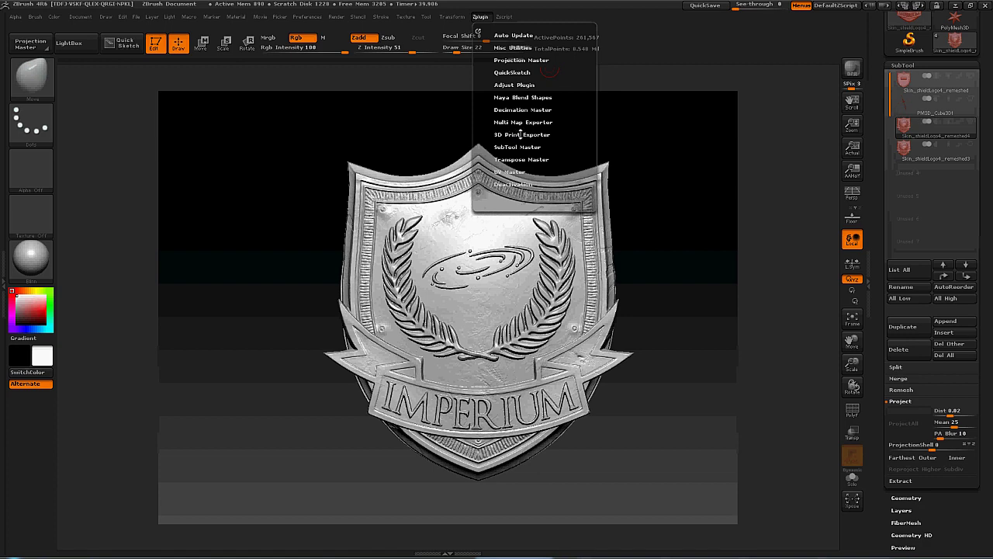
click(520, 135)
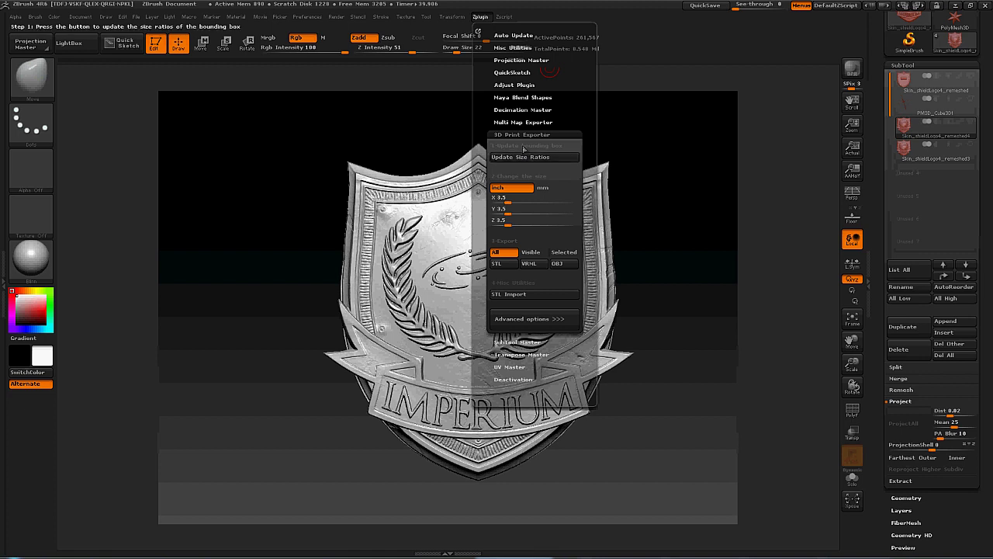
click(543, 187)
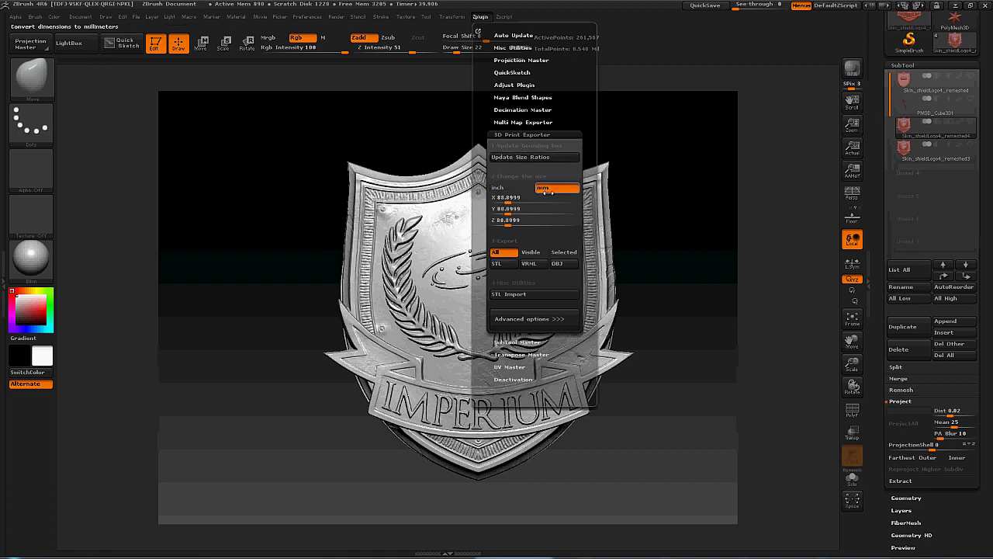
click(563, 253)
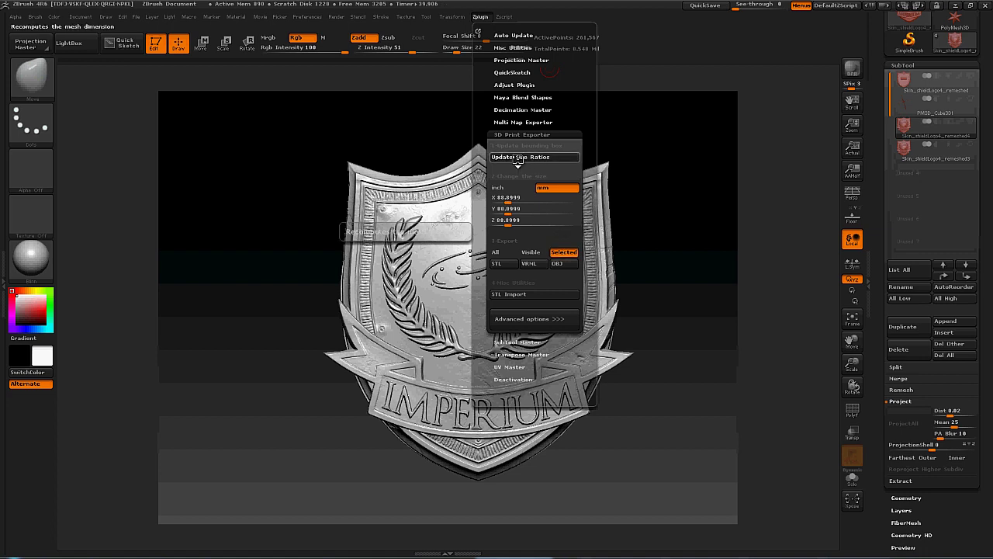
click(517, 159)
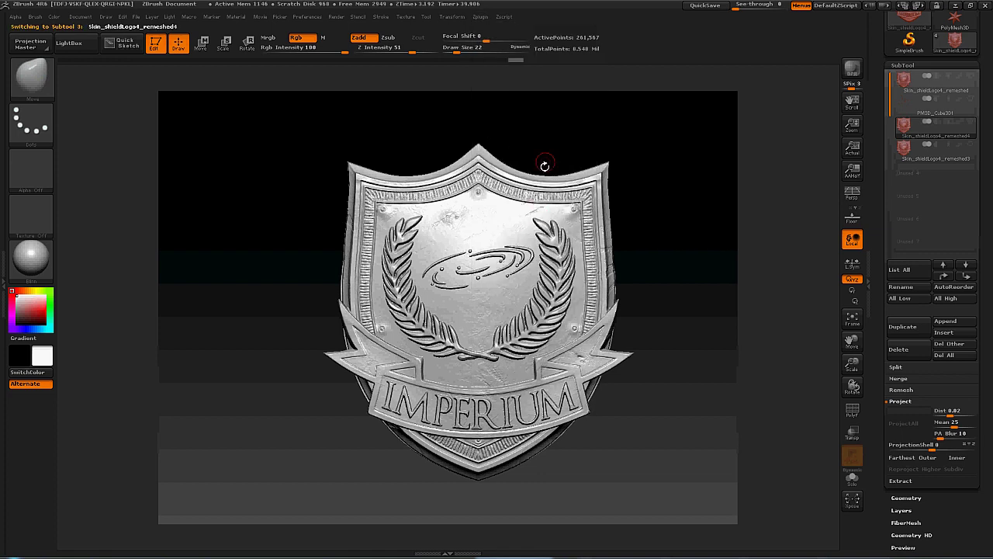
Start an OBJ export of the selected shield to the desktop as Skin_shieldLogo4_remeshed4.obj, and cancel it
click(480, 16)
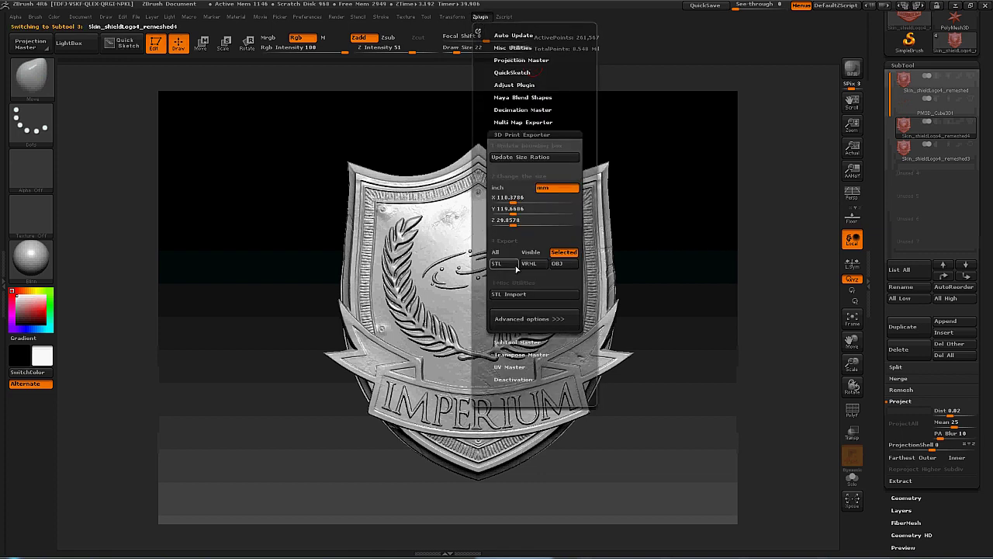
click(561, 264)
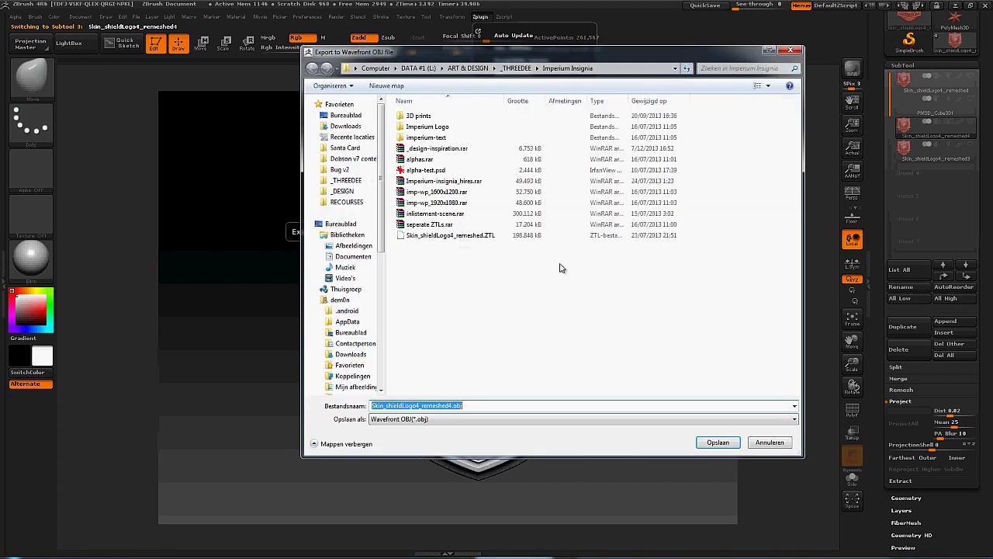
click(462, 405)
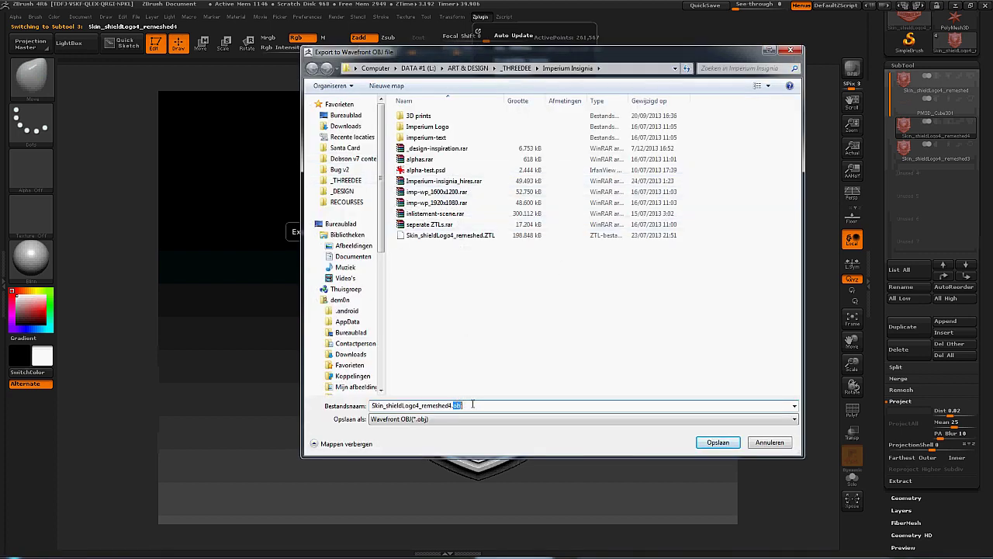
click(345, 115)
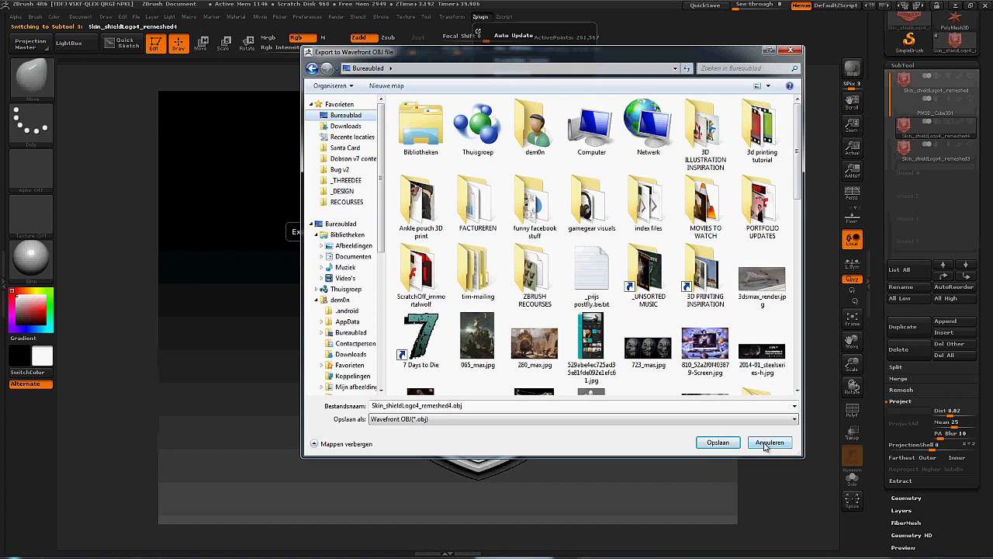
click(768, 443)
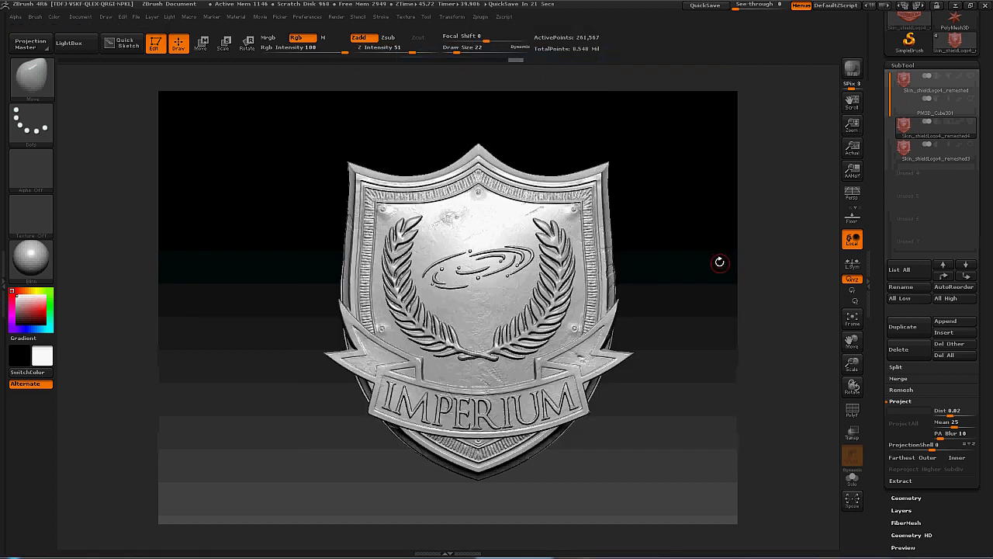